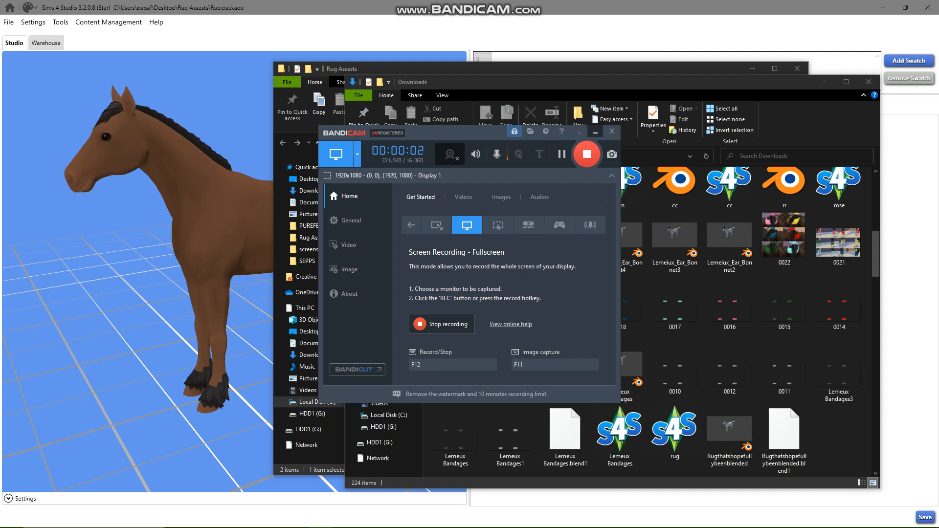
# Minimise the Bandicam and Downloads windows and close the Rug Assets folder window
pyautogui.click(595, 132)
pyautogui.click(824, 81)
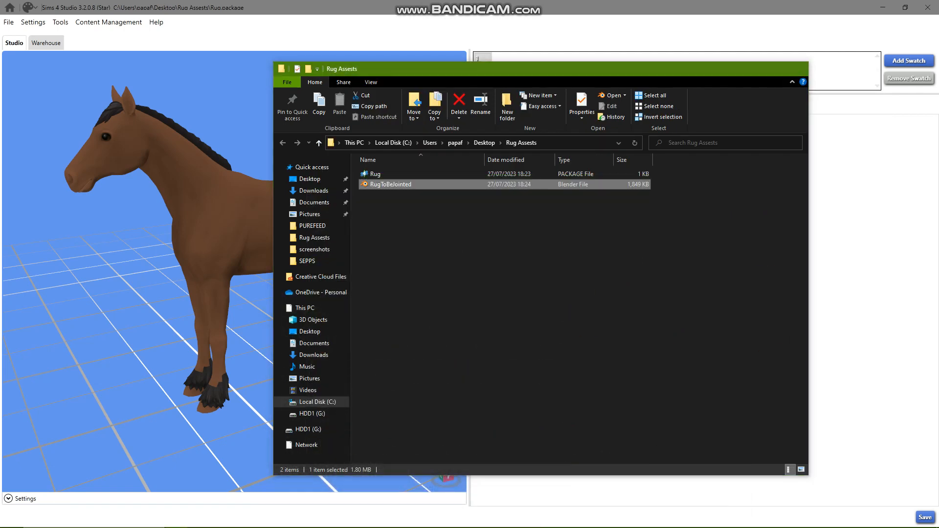
pyautogui.click(758, 69)
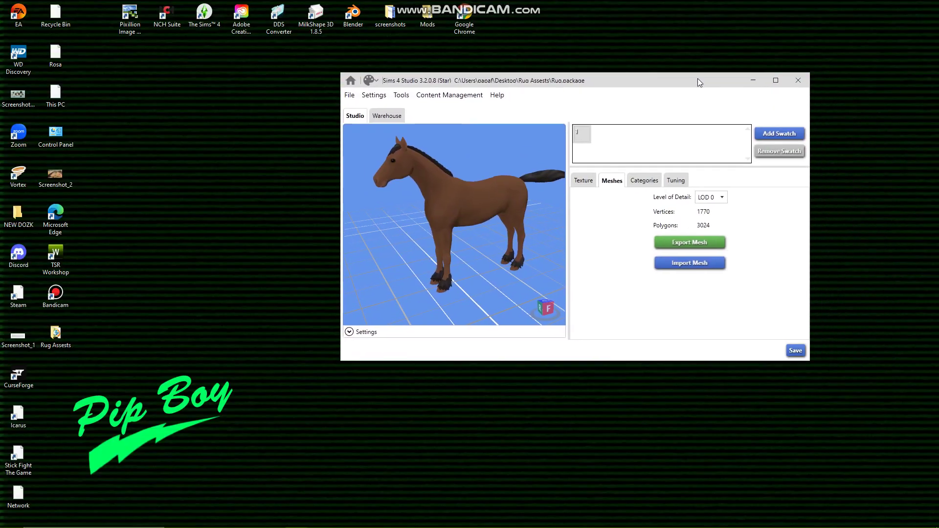
# Restore Sims 4 Studio to a smaller window and return it to the main start screen via File > Main Menu
pyautogui.moveTo(660, 8)
pyautogui.mouseDown()
pyautogui.moveTo(652, 114)
pyautogui.moveTo(365, 167)
pyautogui.moveTo(523, 132)
pyautogui.moveTo(662, 127)
pyautogui.mouseUp()
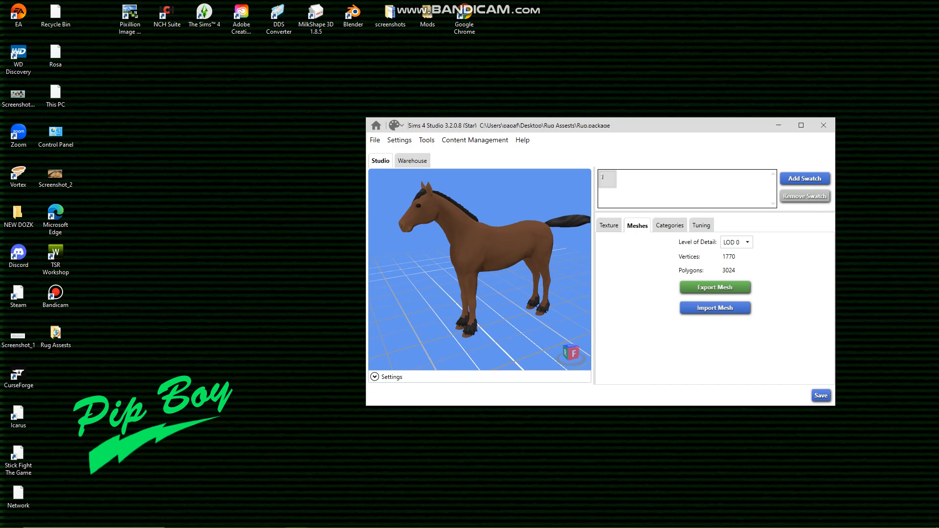
pyautogui.moveTo(411, 125)
pyautogui.mouseDown()
pyautogui.moveTo(382, 127)
pyautogui.moveTo(453, 110)
pyautogui.mouseUp()
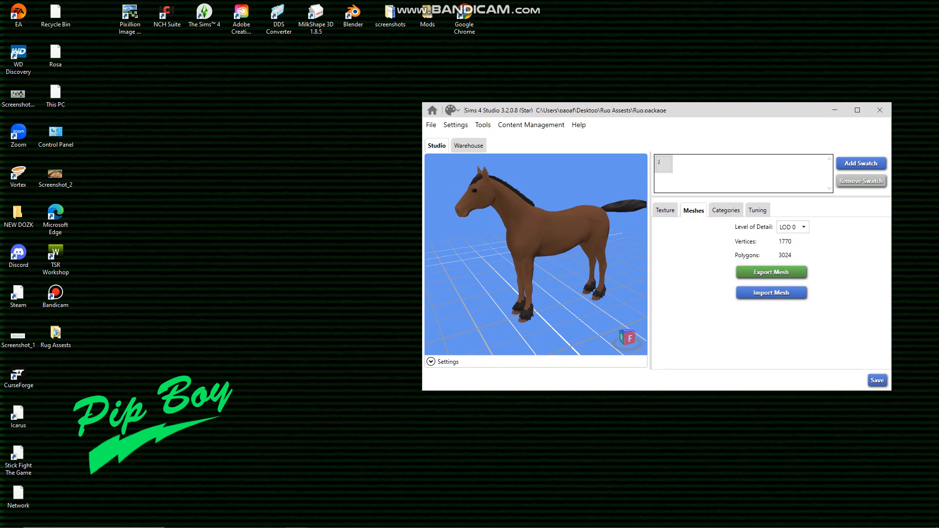
pyautogui.click(430, 126)
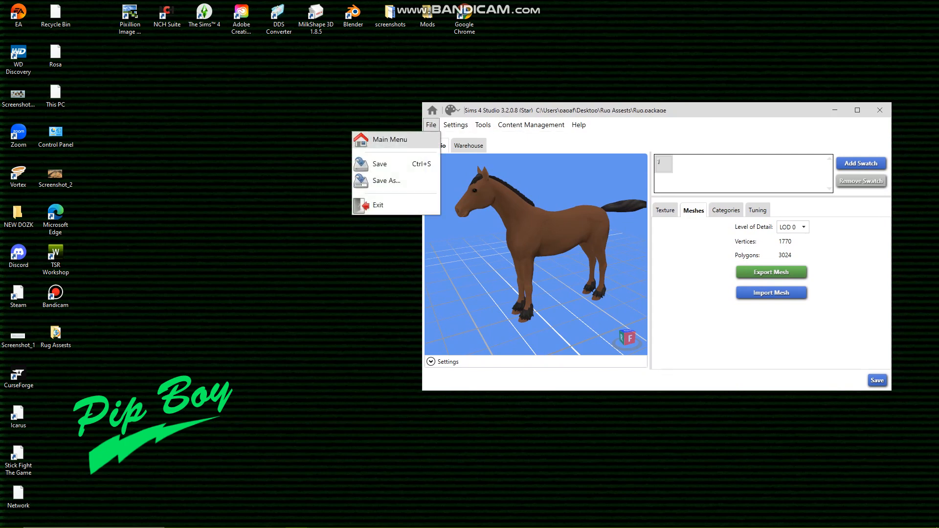
pyautogui.click(388, 139)
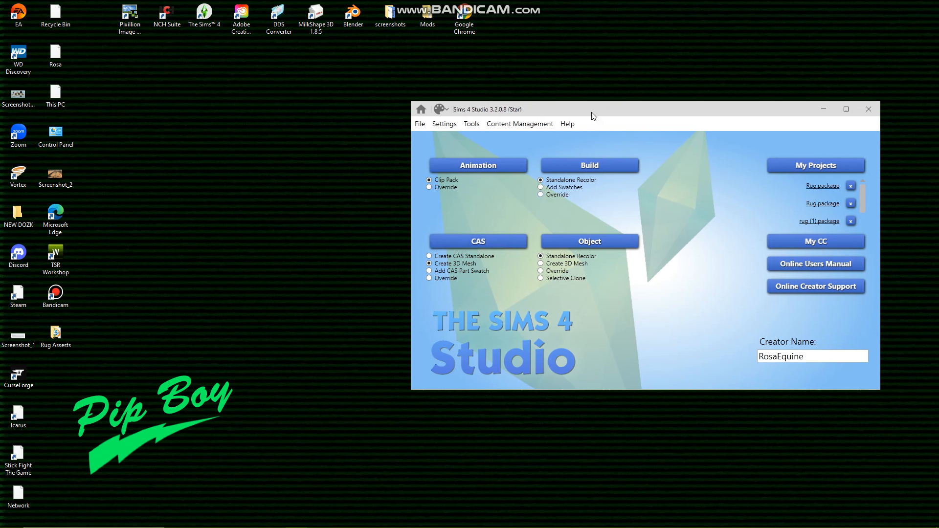
# Start a new CAS 'Create 3D Mesh' project with the species filter kept on Horse
pyautogui.moveTo(605, 110); pyautogui.dragTo(497, 116)
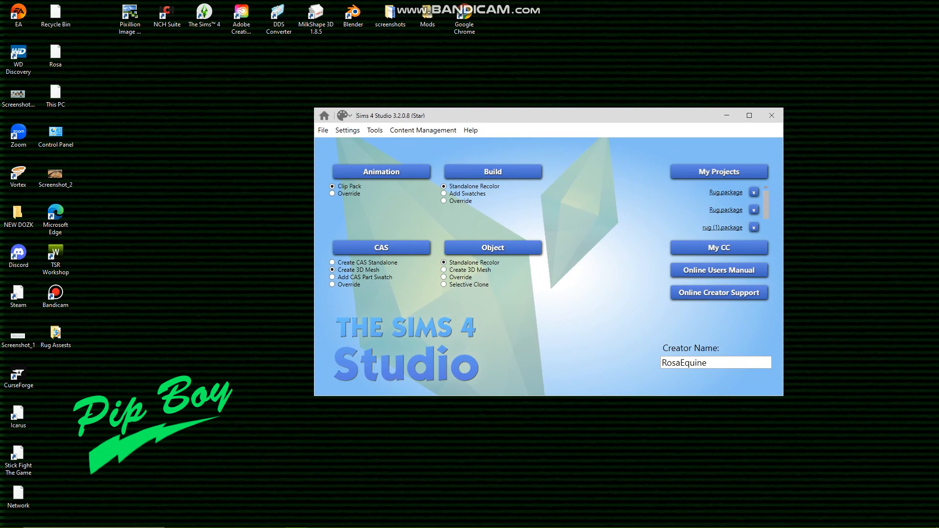
pyautogui.click(382, 247)
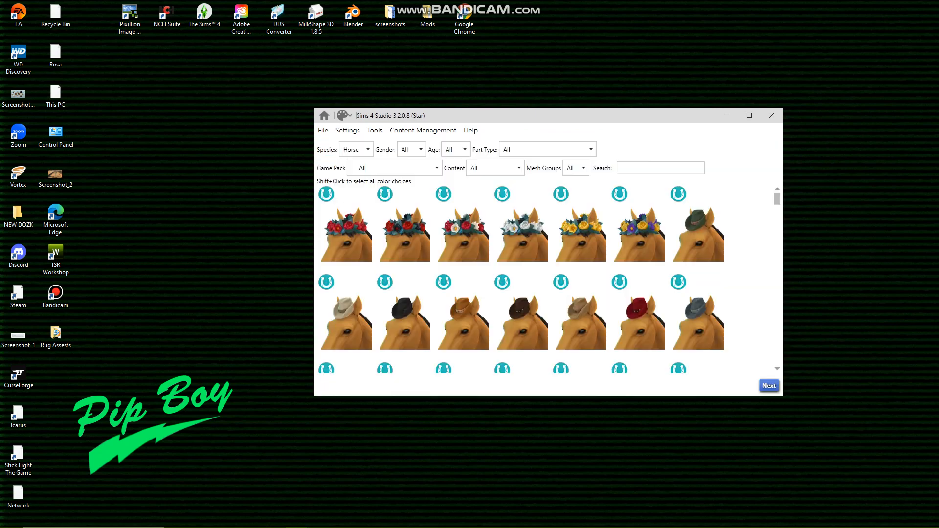
pyautogui.click(356, 148)
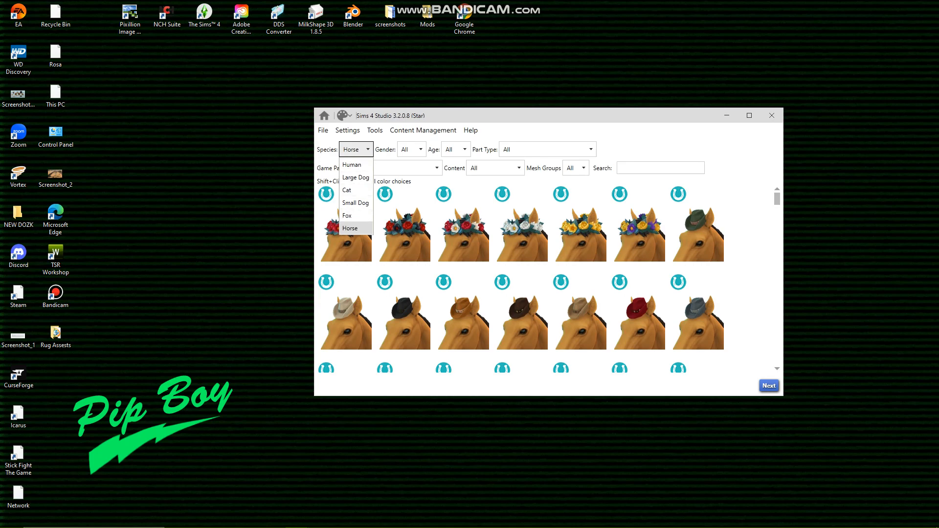
pyautogui.click(356, 149)
pyautogui.moveTo(777, 199); pyautogui.dragTo(777, 358)
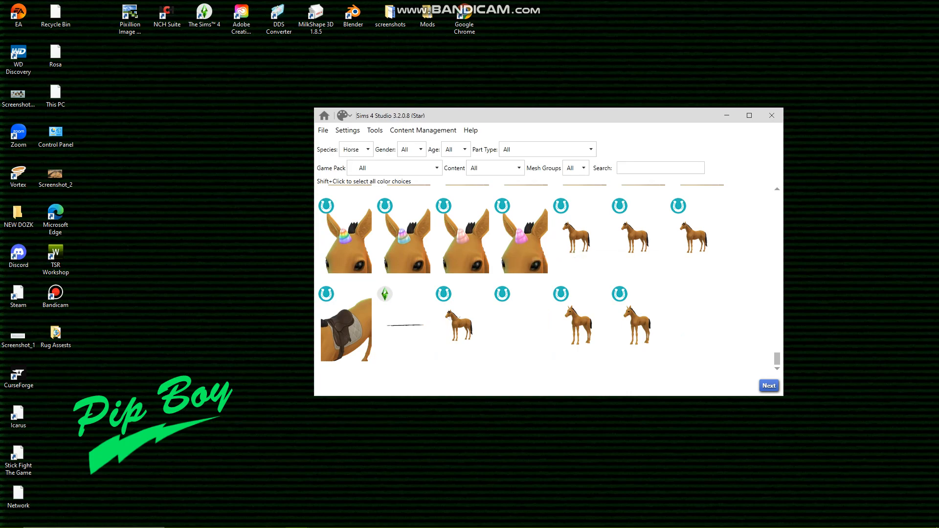
# Clone the plain horse body item and save the project over the existing Rug.package
pyautogui.click(768, 386)
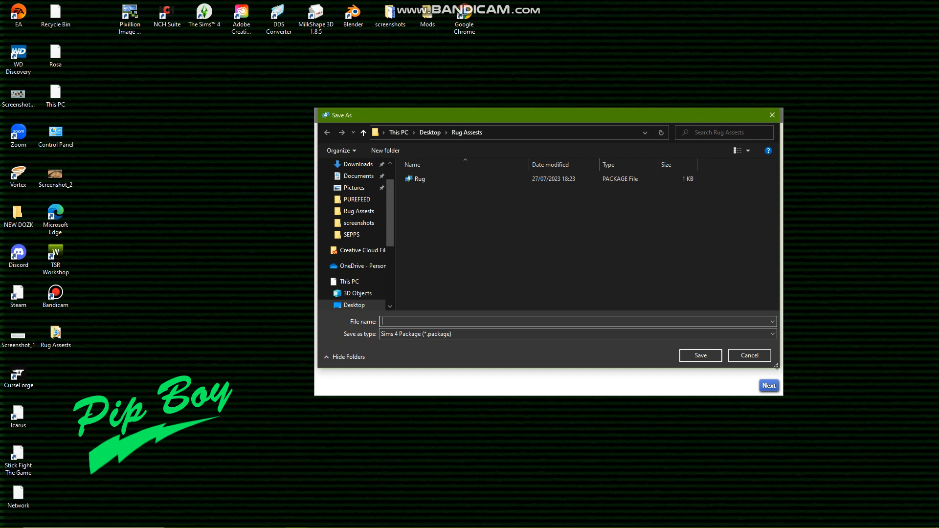
pyautogui.click(420, 178)
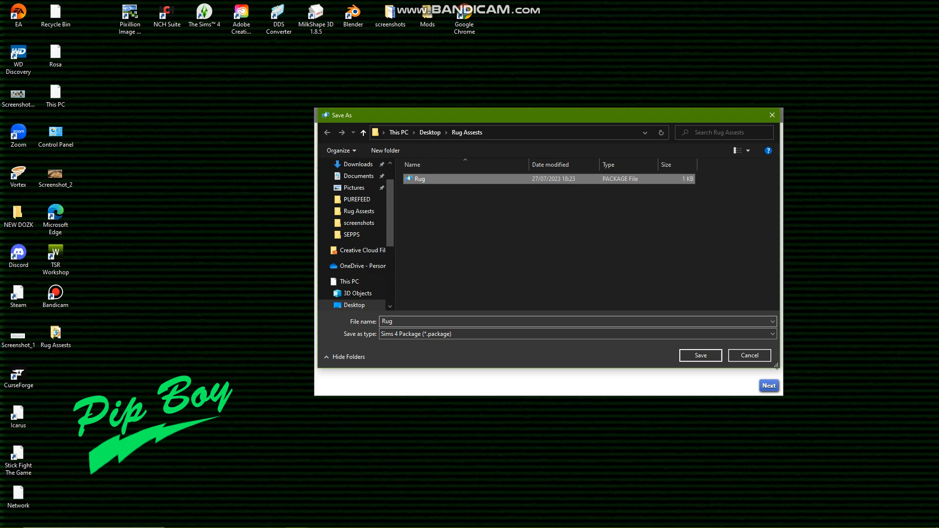
pyautogui.click(701, 355)
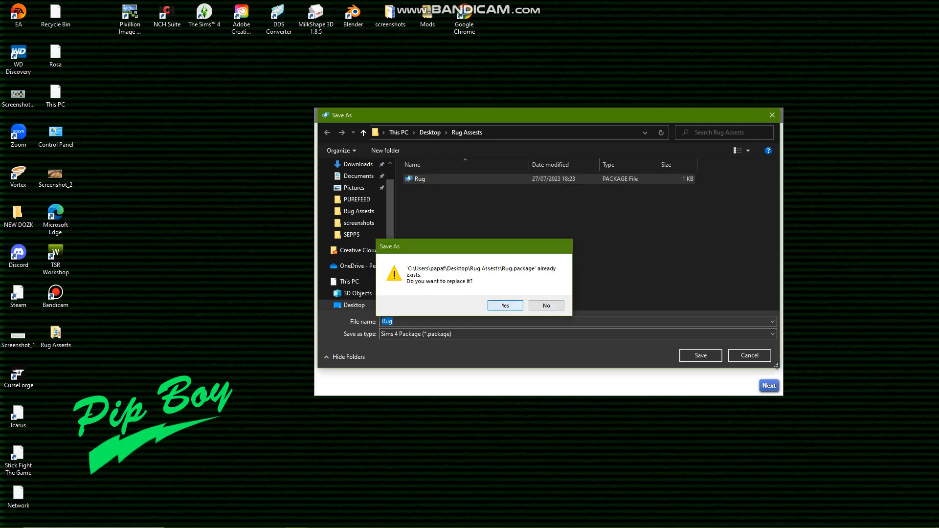
pyautogui.press('Return')
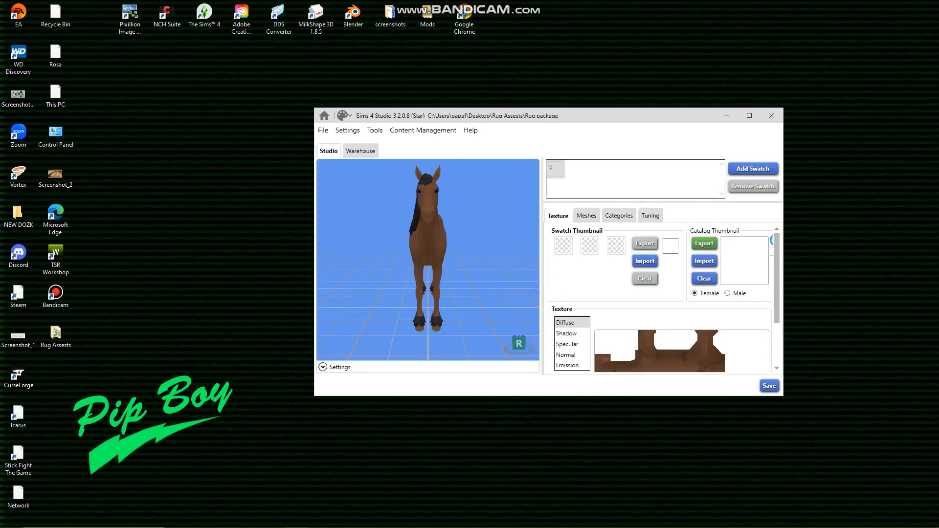
# Export the horse's LOD 0 mesh from the Meshes tab, overwriting RugToBeJointed.blend
pyautogui.click(587, 215)
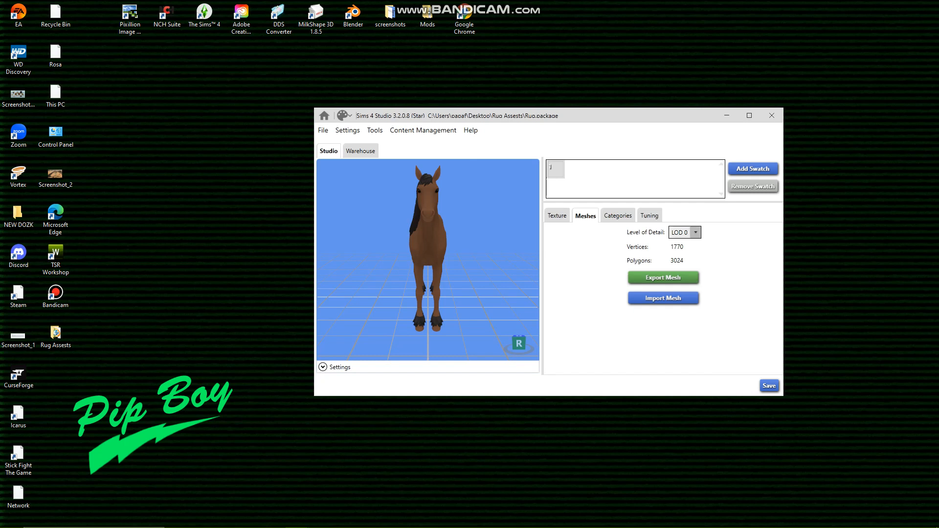
pyautogui.click(696, 233)
pyautogui.click(663, 277)
pyautogui.click(435, 179)
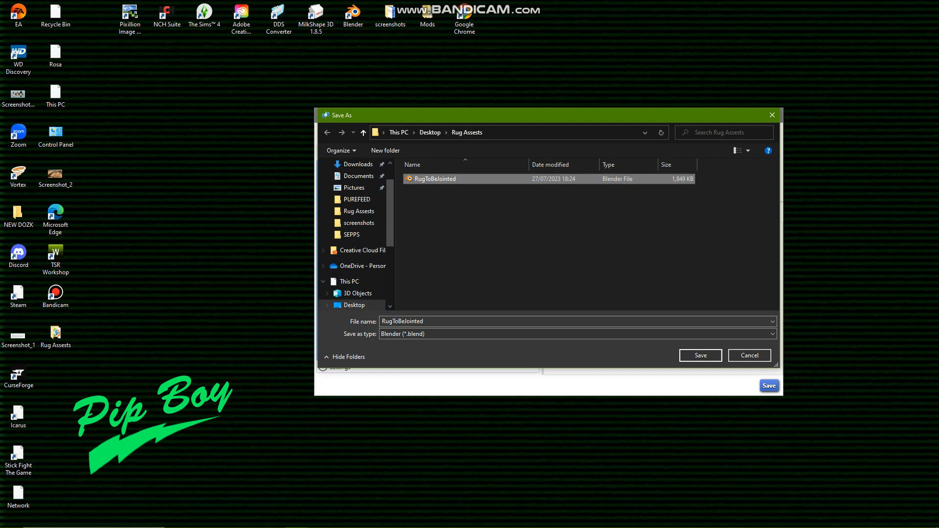
pyautogui.press('Return')
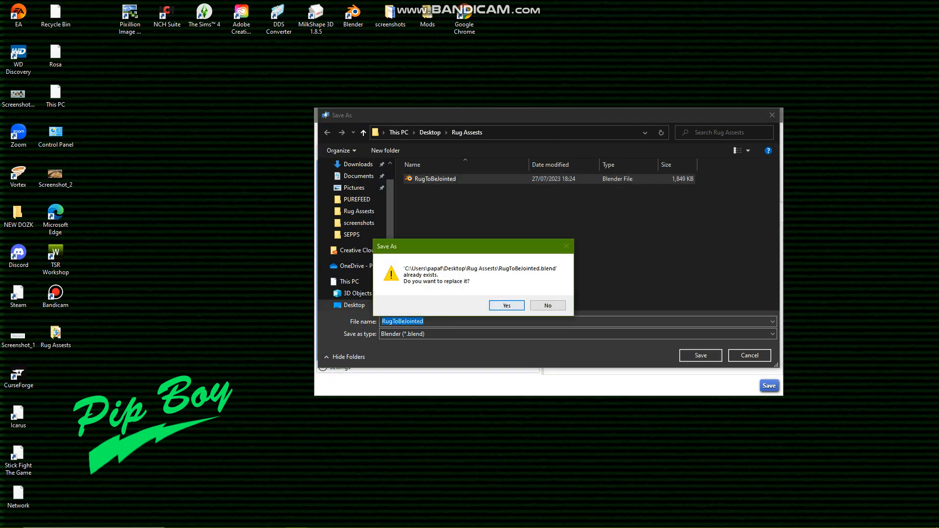
pyautogui.press('Return')
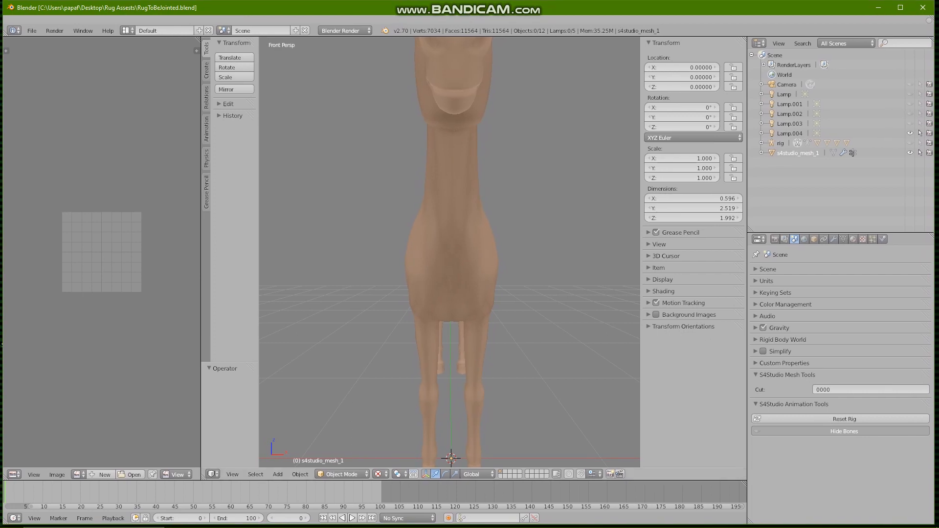
pyautogui.scroll(3, 450, 440)
pyautogui.scroll(-6, 448, 440)
# View the horse from the side and switch the mesh from Object Mode to Edit Mode
pyautogui.moveTo(448, 441)
pyautogui.mouseDown(button='middle')
pyautogui.moveTo(449, 418)
pyautogui.moveTo(447, 449)
pyautogui.mouseUp(button='middle')
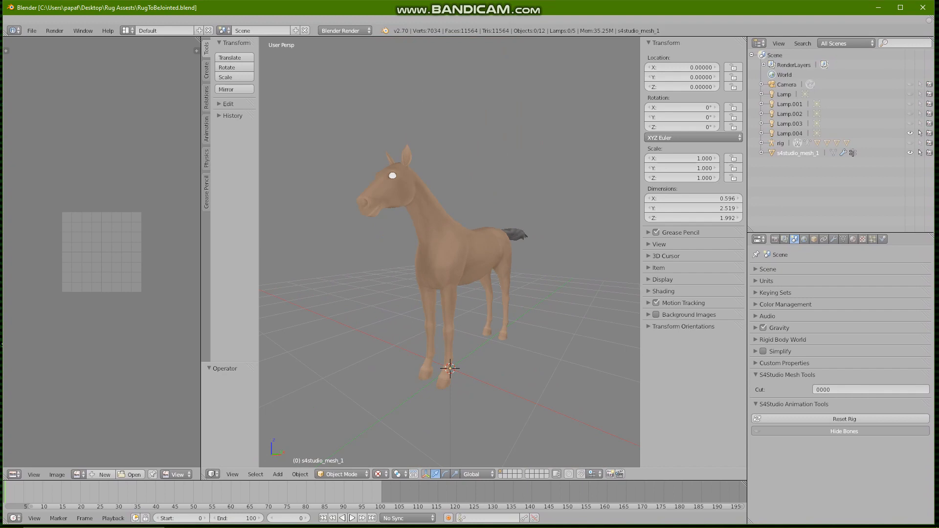
pyautogui.scroll(2, 449, 252)
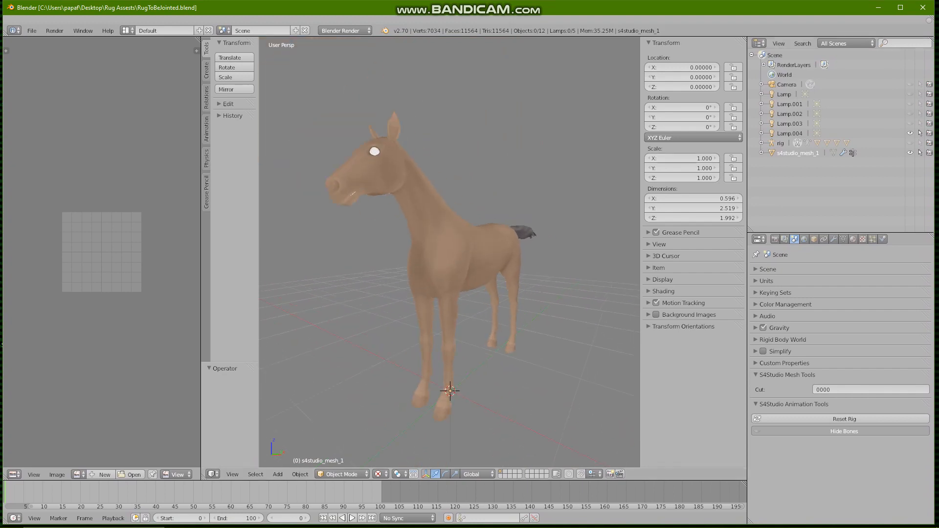
pyautogui.click(340, 474)
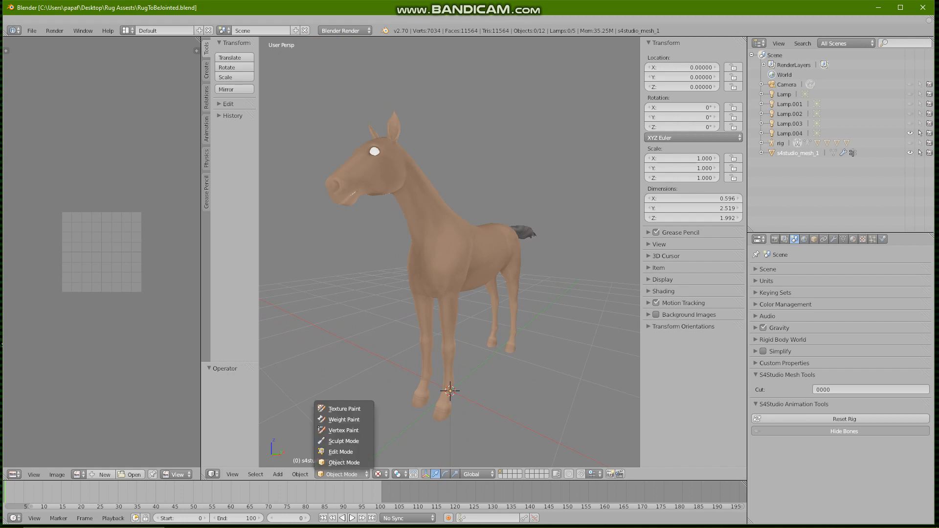
pyautogui.click(341, 452)
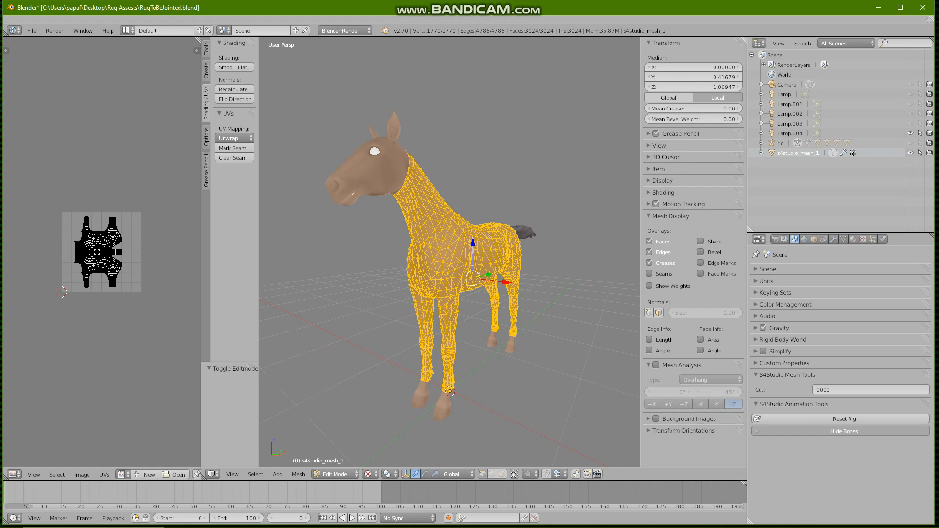
pyautogui.moveTo(450, 390); pyautogui.dragTo(450, 380, button='middle')
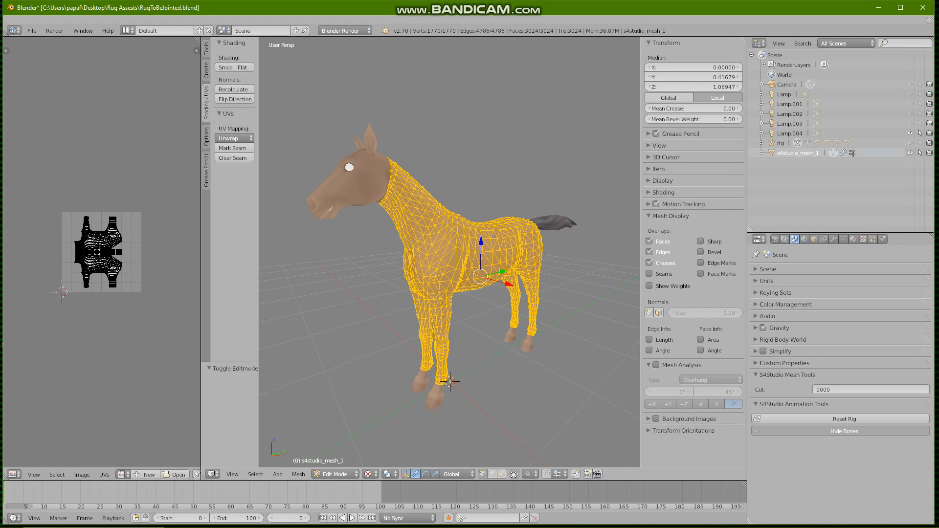
# Expand the rig, hide the hooves and head meshes, and deselect all body vertices
pyautogui.click(763, 143)
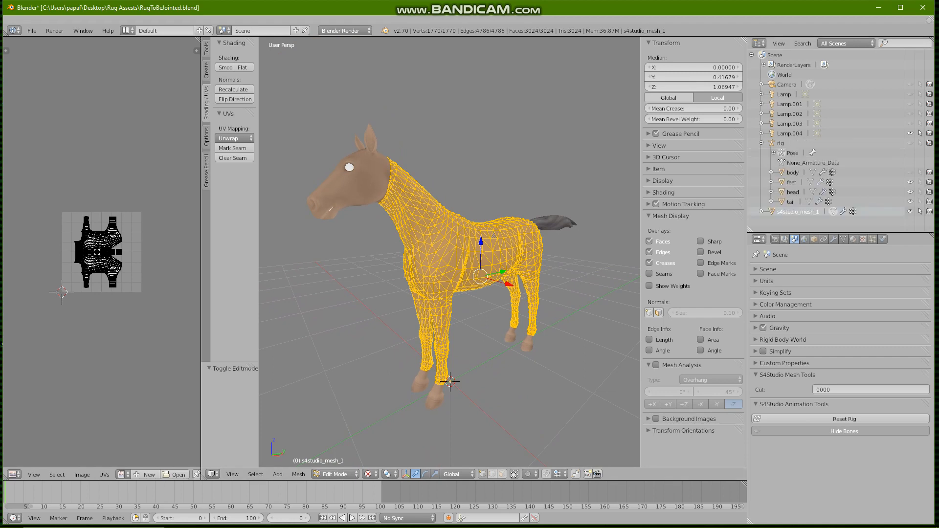
pyautogui.press('Tab')
pyautogui.press('Tab')
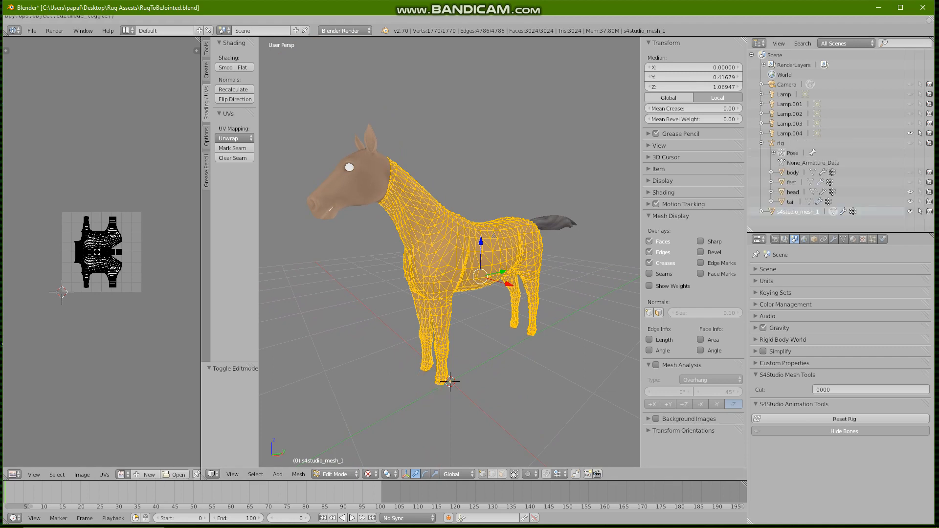
pyautogui.click(910, 192)
pyautogui.moveTo(514, 294); pyautogui.dragTo(330, 294, button='middle')
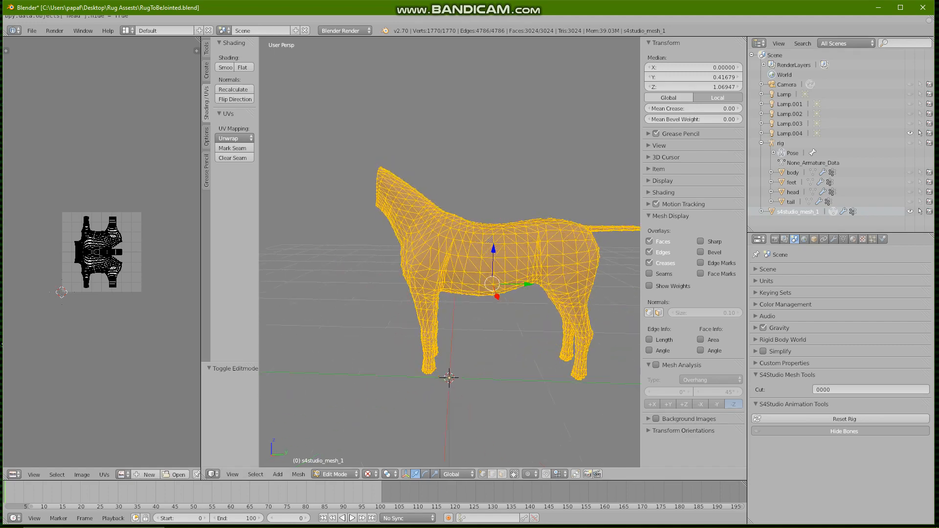
pyautogui.moveTo(470, 294); pyautogui.dragTo(352, 294, button='middle')
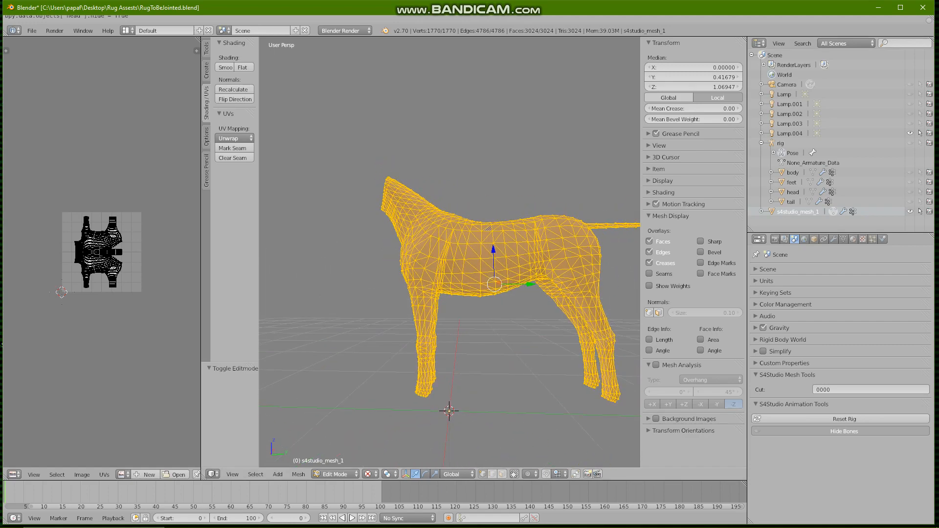
pyautogui.press('a')
pyautogui.scroll(-5, 449, 253)
pyautogui.scroll(2, 449, 252)
pyautogui.scroll(2, 449, 253)
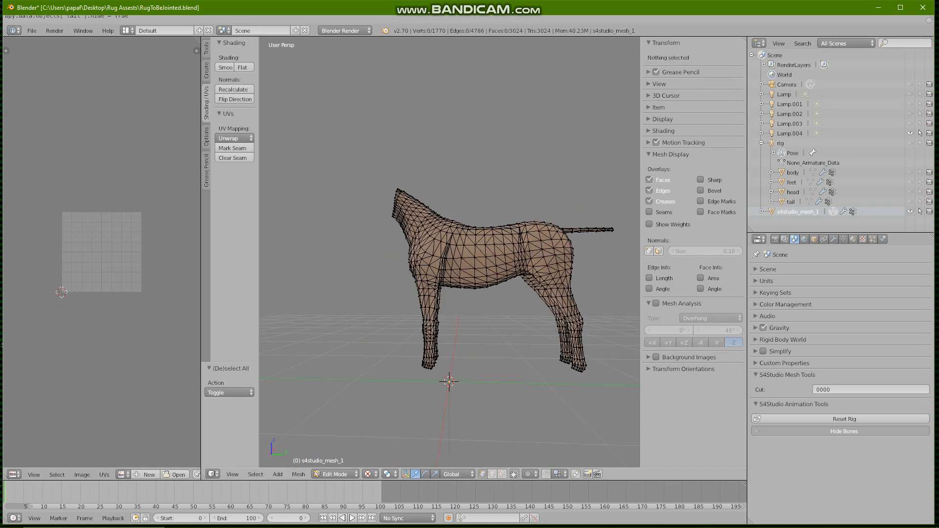
pyautogui.moveTo(449, 294); pyautogui.dragTo(449, 315, button='middle')
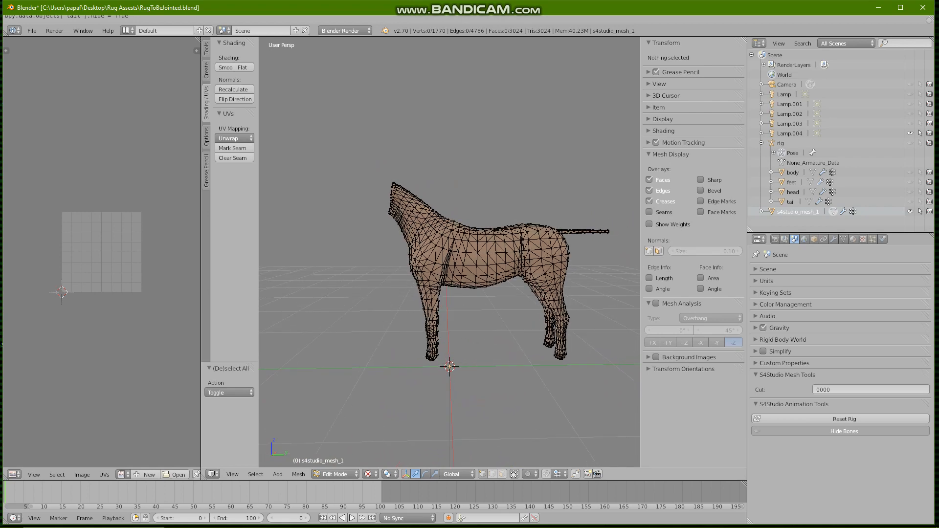
# Lasso and delete the vertices of all four legs, leaving body, neck and tail
pyautogui.moveTo(614, 372)
pyautogui.keyDown('ctrl'); pyautogui.mouseDown()
pyautogui.moveTo(524, 409)
pyautogui.moveTo(330, 345)
pyautogui.moveTo(349, 294)
pyautogui.moveTo(610, 280)
pyautogui.mouseUp(); pyautogui.keyUp('ctrl')
pyautogui.press('x')
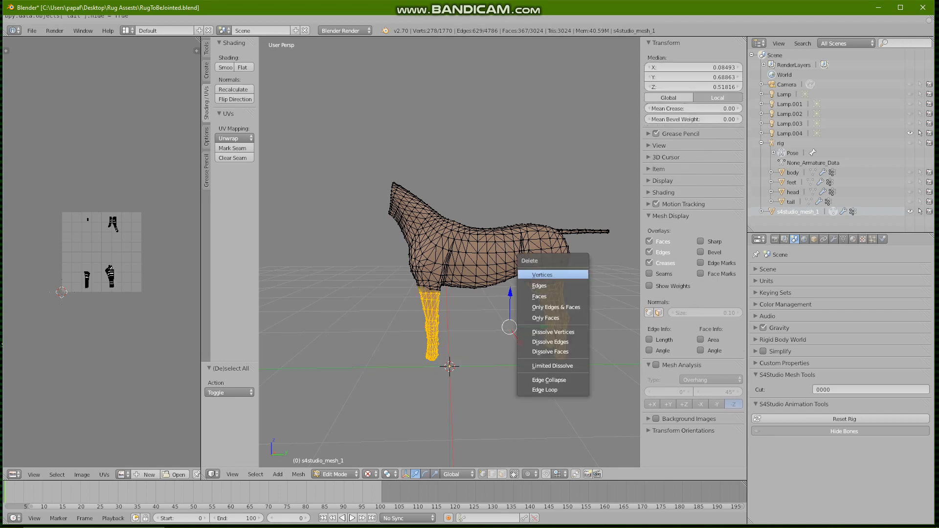
pyautogui.click(542, 274)
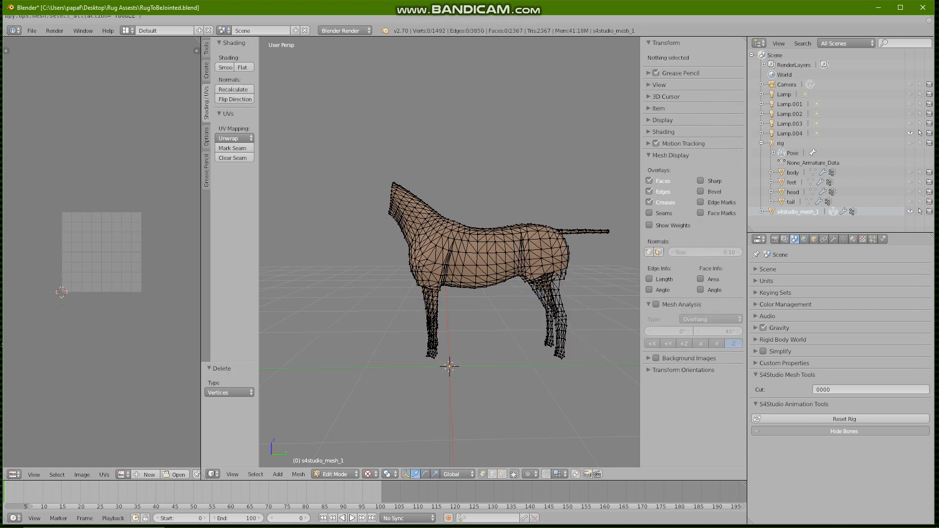
pyautogui.moveTo(595, 387)
pyautogui.keyDown('ctrl'); pyautogui.mouseDown()
pyautogui.moveTo(423, 288)
pyautogui.moveTo(488, 291)
pyautogui.moveTo(592, 268)
pyautogui.mouseUp(); pyautogui.keyUp('ctrl')
pyautogui.press('x')
pyautogui.click(489, 269)
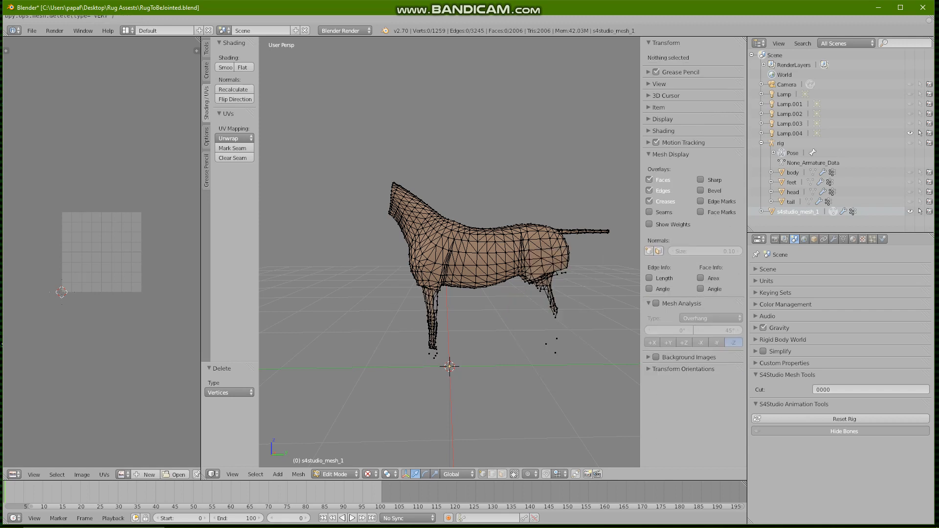
pyautogui.moveTo(552, 411)
pyautogui.keyDown('ctrl'); pyautogui.mouseDown()
pyautogui.moveTo(410, 408)
pyautogui.moveTo(400, 304)
pyautogui.moveTo(420, 294)
pyautogui.moveTo(510, 291)
pyautogui.moveTo(579, 270)
pyautogui.mouseUp(); pyautogui.keyUp('ctrl')
pyautogui.press('x')
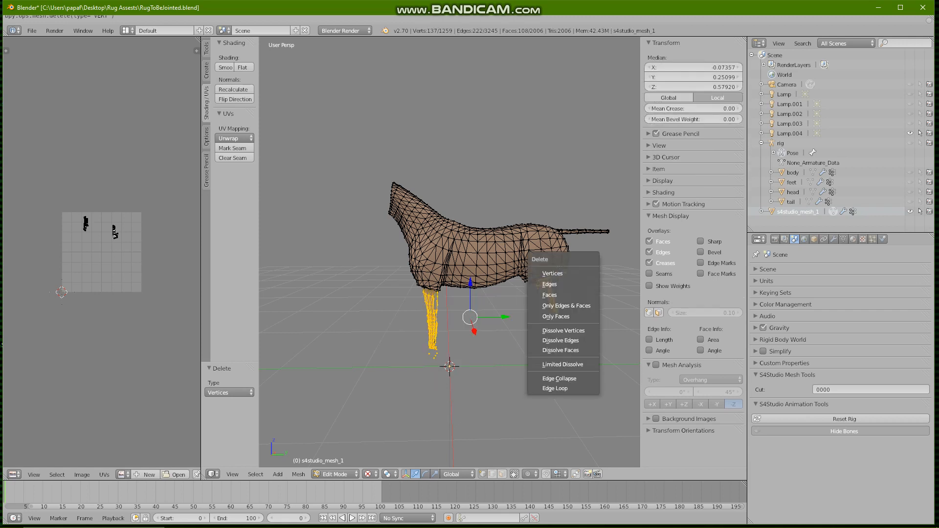
pyautogui.click(578, 273)
pyautogui.moveTo(528, 396)
pyautogui.keyDown('ctrl'); pyautogui.mouseDown()
pyautogui.moveTo(385, 342)
pyautogui.moveTo(413, 302)
pyautogui.moveTo(533, 285)
pyautogui.moveTo(562, 316)
pyautogui.moveTo(587, 382)
pyautogui.mouseUp(); pyautogui.keyUp('ctrl')
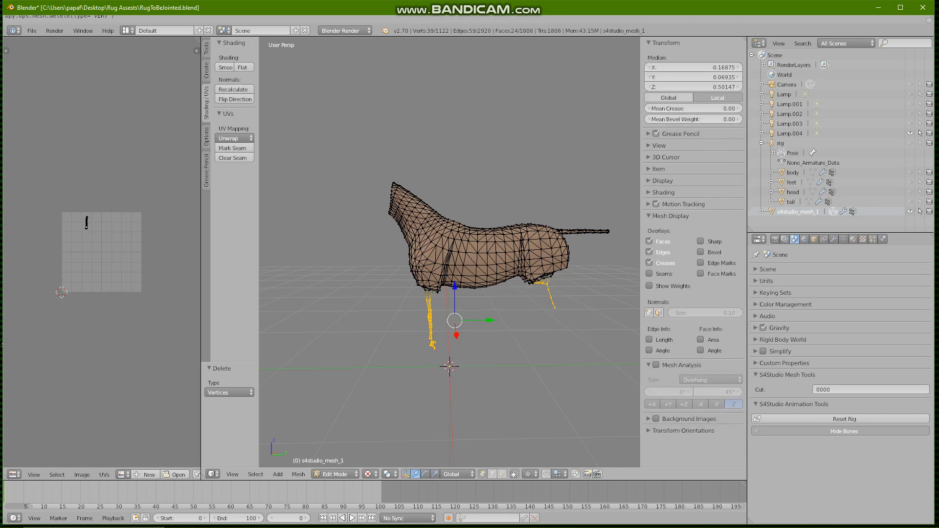
pyautogui.press('x')
pyautogui.click(547, 302)
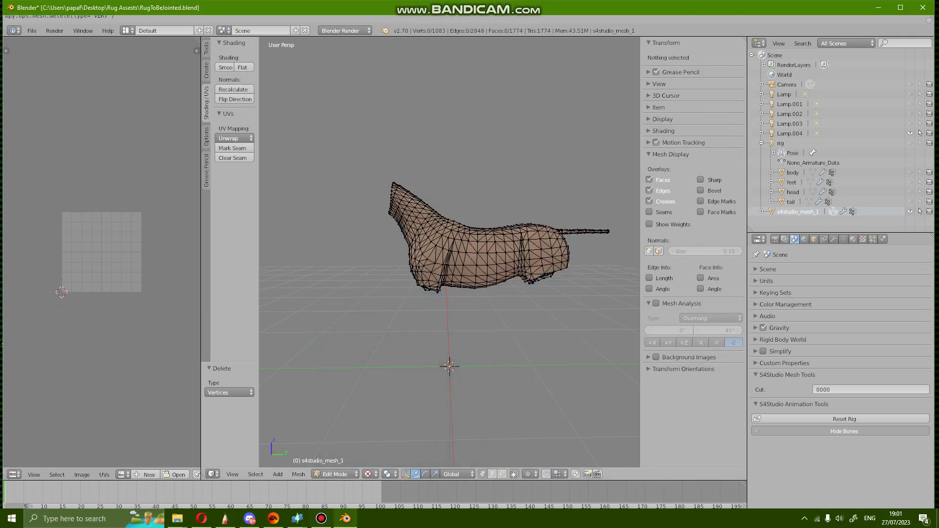
pyautogui.scroll(2, 449, 249)
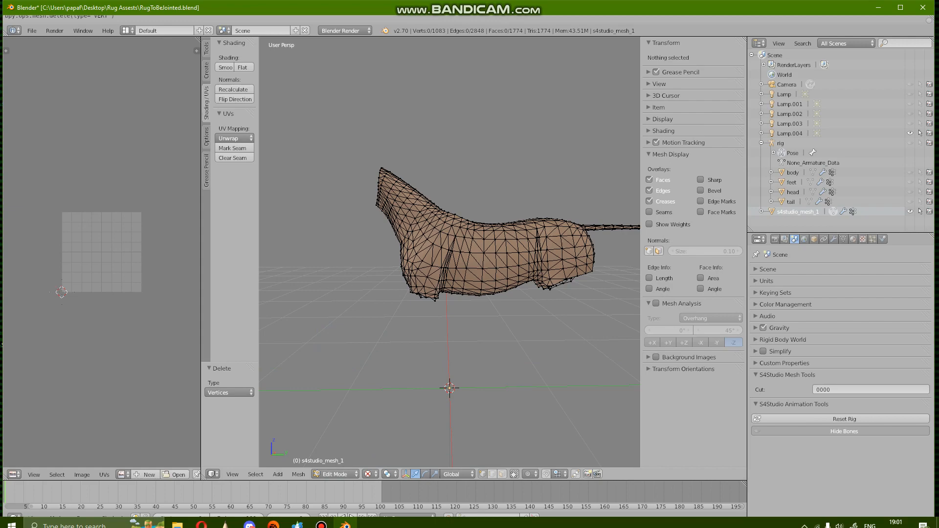
pyautogui.scroll(2, 449, 250)
pyautogui.scroll(2, 449, 249)
# Lasso-select the whole tail's vertices in the 3D view from the rear
pyautogui.moveTo(449, 249)
pyautogui.mouseDown(button='middle')
pyautogui.moveTo(572, 242)
pyautogui.moveTo(440, 250)
pyautogui.moveTo(396, 264)
pyautogui.mouseUp(button='middle')
pyautogui.scroll(2, 396, 264)
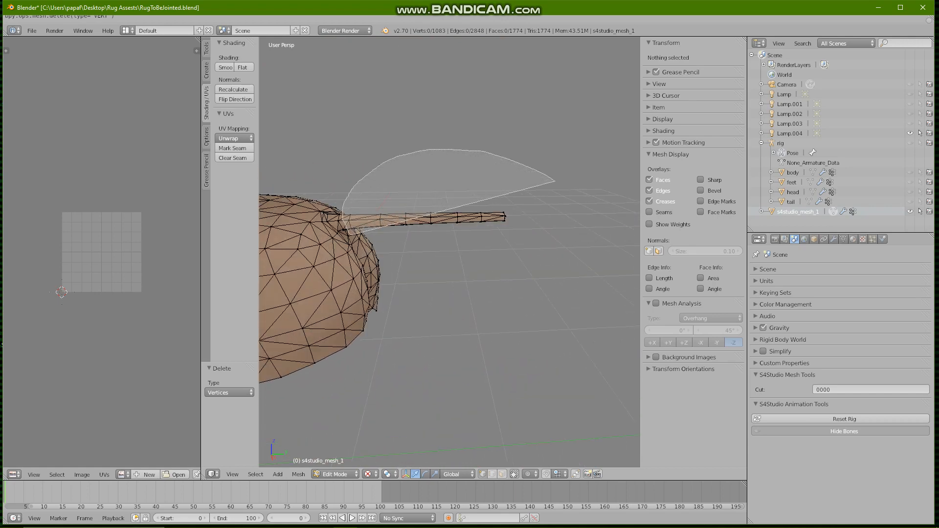
pyautogui.keyDown('ctrl'); pyautogui.moveTo(553, 181); pyautogui.dragTo(558, 183); pyautogui.keyUp('ctrl')
pyautogui.keyDown('ctrl'); pyautogui.moveTo(527, 269); pyautogui.dragTo(569, 189); pyautogui.keyUp('ctrl')
pyautogui.keyDown('ctrl'); pyautogui.moveTo(388, 220); pyautogui.dragTo(400, 187); pyautogui.keyUp('ctrl')
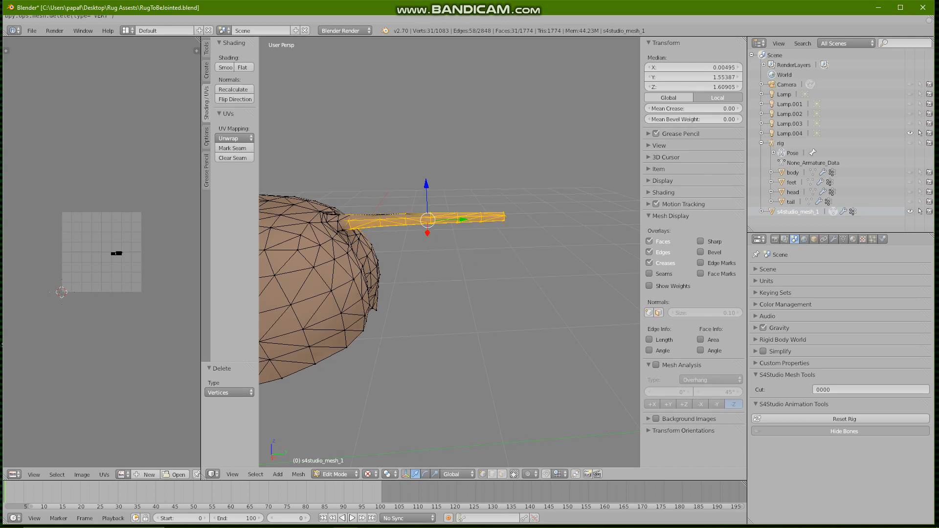
pyautogui.moveTo(447, 249)
pyautogui.mouseDown(button='middle')
pyautogui.moveTo(470, 294)
pyautogui.moveTo(440, 308)
pyautogui.moveTo(418, 300)
pyautogui.mouseUp(button='middle')
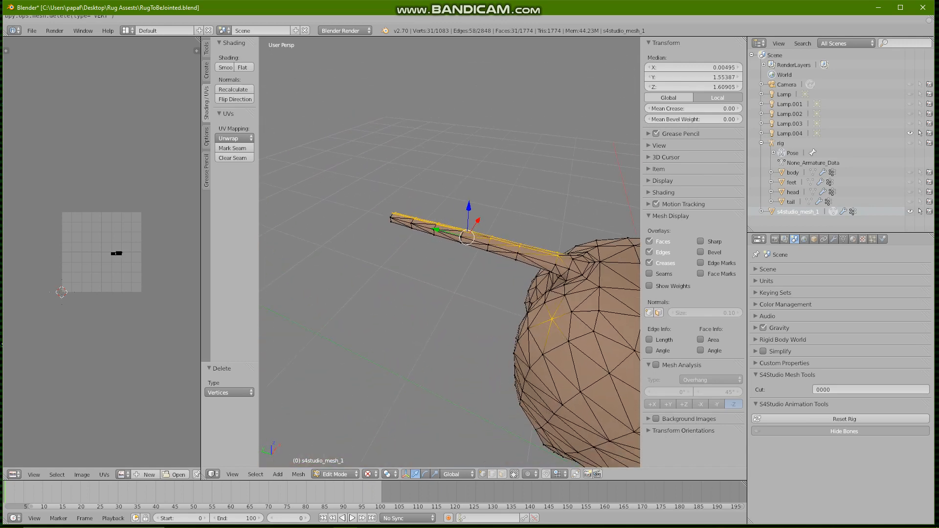
pyautogui.press('a')
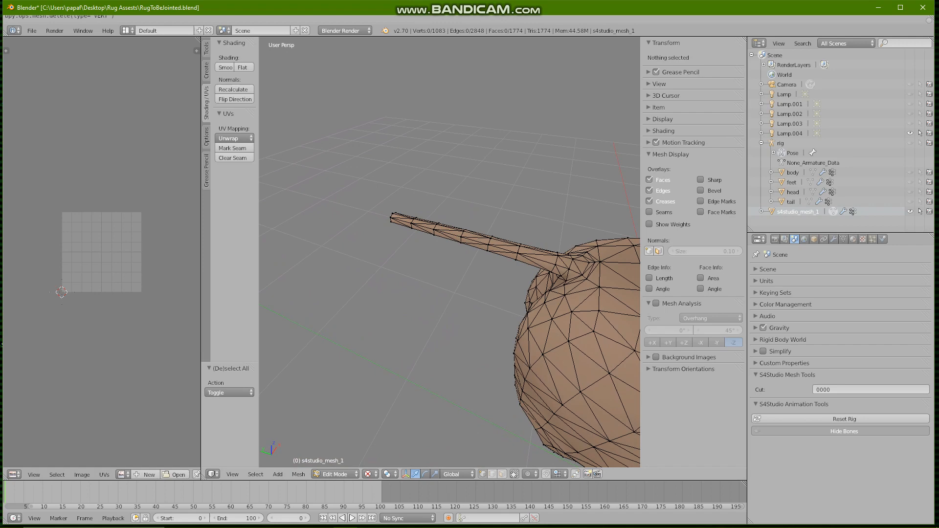
pyautogui.moveTo(360, 176)
pyautogui.keyDown('ctrl'); pyautogui.mouseDown()
pyautogui.moveTo(432, 176)
pyautogui.moveTo(499, 224)
pyautogui.moveTo(440, 290)
pyautogui.moveTo(358, 294)
pyautogui.mouseUp(); pyautogui.keyUp('ctrl')
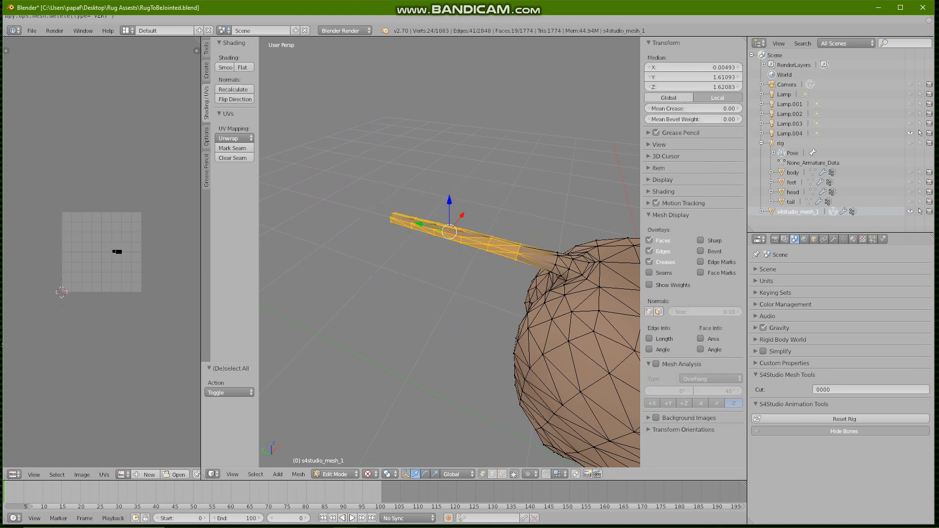
pyautogui.moveTo(440, 309); pyautogui.dragTo(455, 301, button='middle')
pyautogui.moveTo(522, 217)
pyautogui.keyDown('ctrl'); pyautogui.mouseDown()
pyautogui.moveTo(513, 249)
pyautogui.moveTo(360, 190)
pyautogui.moveTo(514, 184)
pyautogui.mouseUp(); pyautogui.keyUp('ctrl')
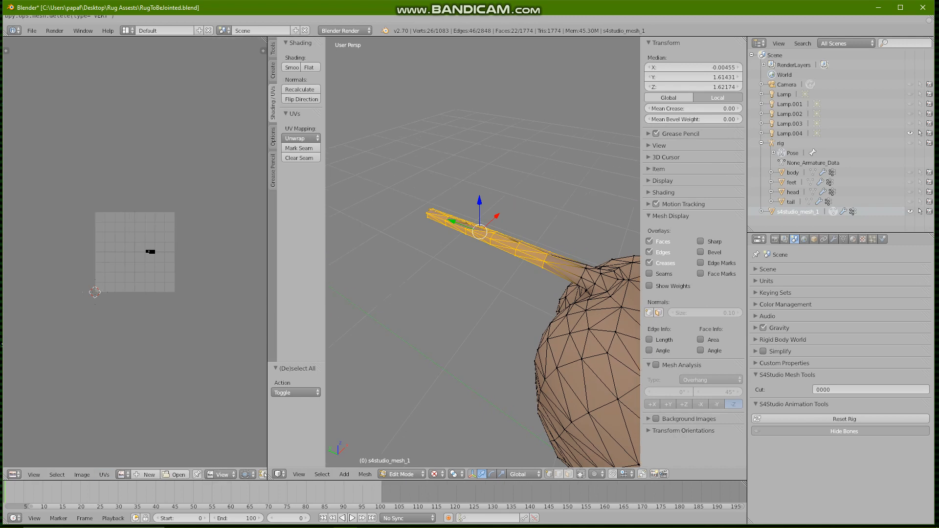
# Widen the UV editor, enable UV sync selection and select the tail faces in the UV layout
pyautogui.moveTo(268, 257); pyautogui.dragTo(315, 257)
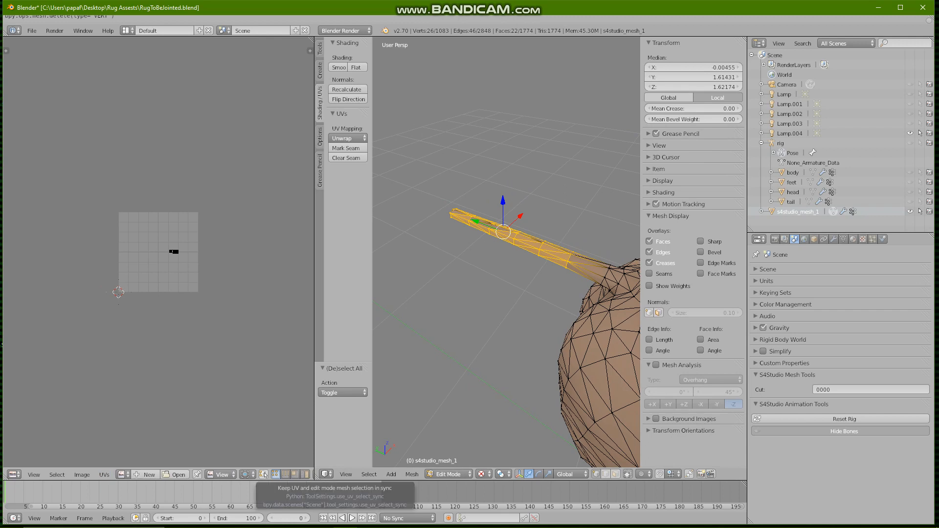
pyautogui.click(275, 474)
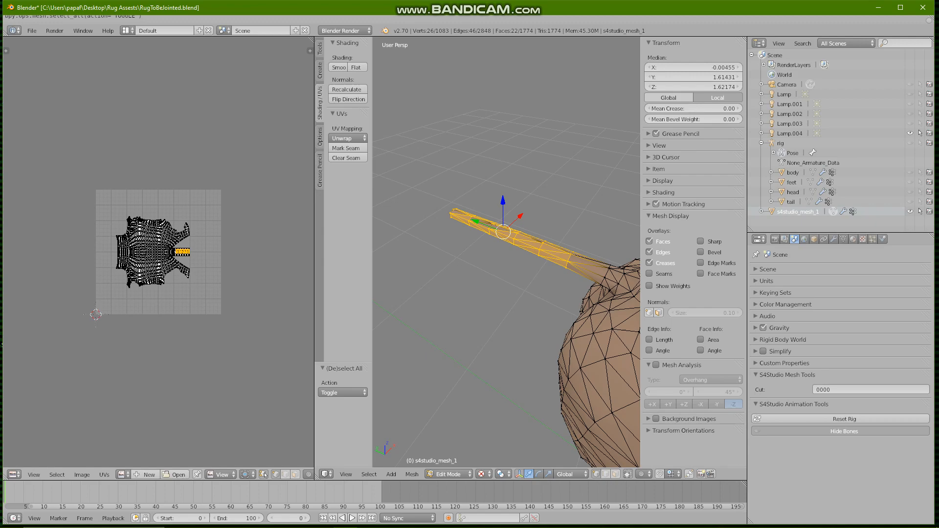
pyautogui.scroll(8, 168, 259)
pyautogui.scroll(3, 168, 258)
pyautogui.scroll(2, 168, 258)
pyautogui.moveTo(168, 258); pyautogui.dragTo(72, 262, button='middle')
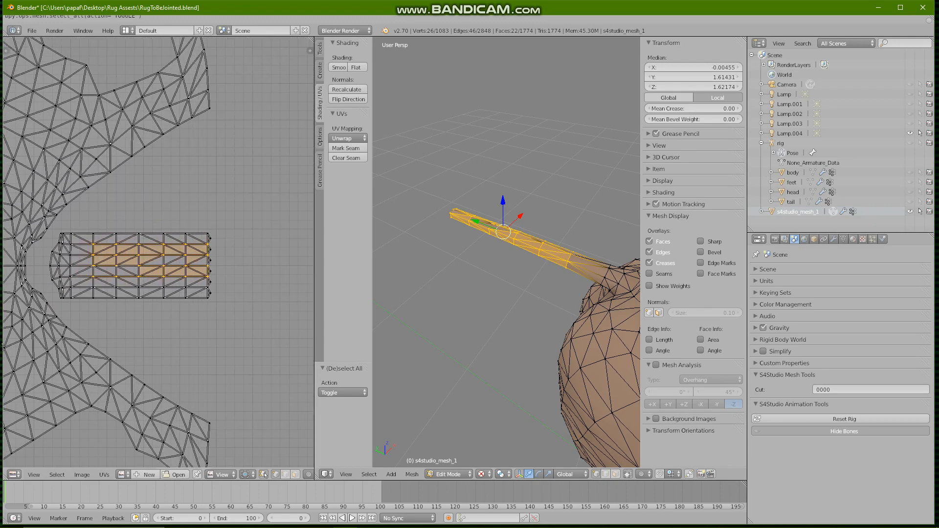
pyautogui.moveTo(276, 311)
pyautogui.keyDown('ctrl'); pyautogui.mouseDown()
pyautogui.moveTo(41, 266)
pyautogui.moveTo(158, 220)
pyautogui.mouseUp(); pyautogui.keyUp('ctrl')
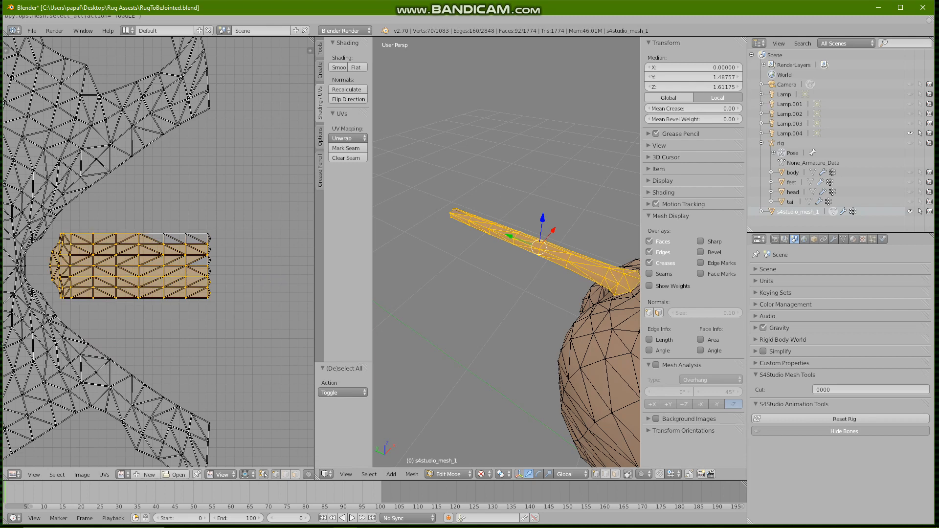
pyautogui.keyDown('ctrl'); pyautogui.moveTo(213, 188); pyautogui.dragTo(110, 332); pyautogui.keyUp('ctrl')
pyautogui.moveTo(514, 331); pyautogui.dragTo(470, 338, button='middle')
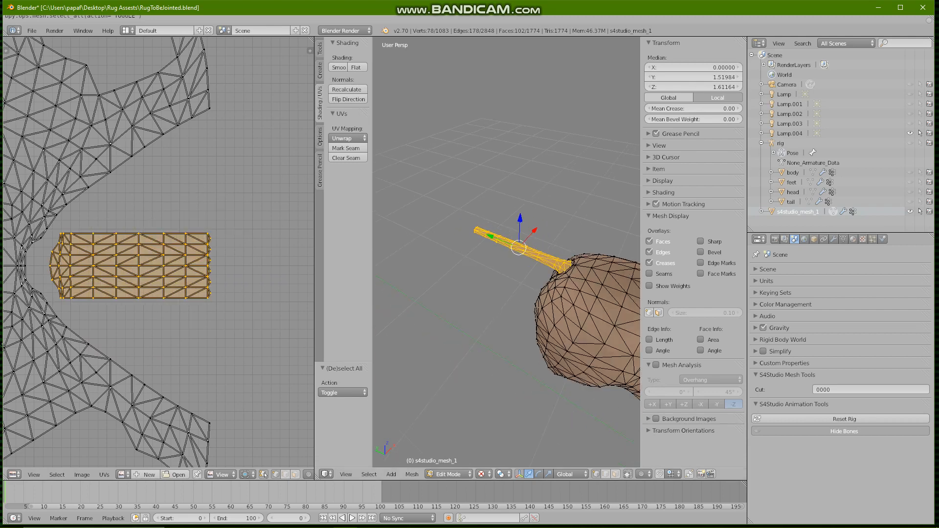
# Move the tail along Y away from the body, then raise it along Z
pyautogui.moveTo(573, 377); pyautogui.dragTo(591, 429, button='middle')
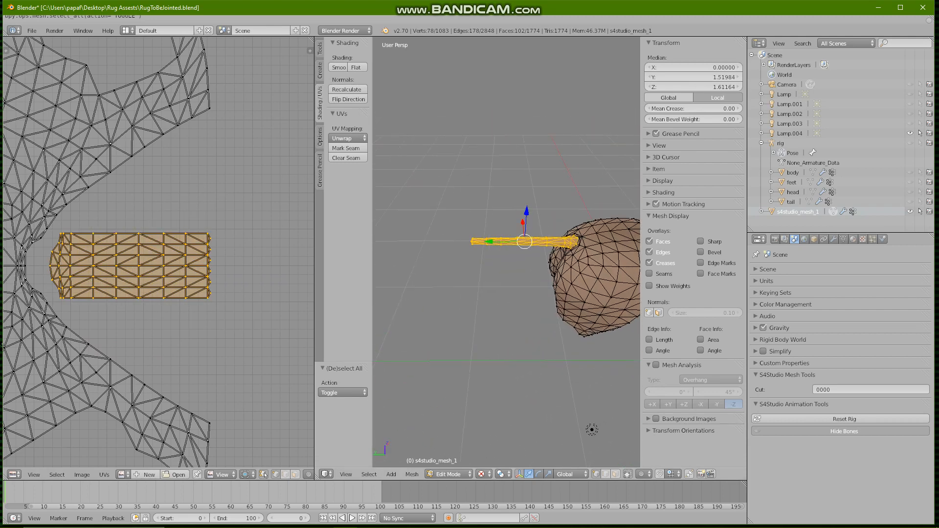
pyautogui.press('g')
pyautogui.press('y')
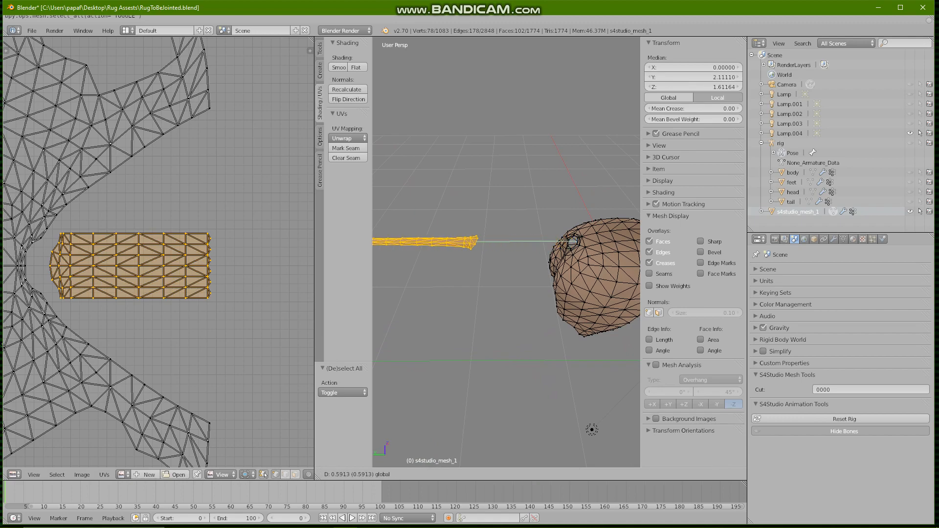
pyautogui.press('Return')
pyautogui.press('g')
pyautogui.press('z')
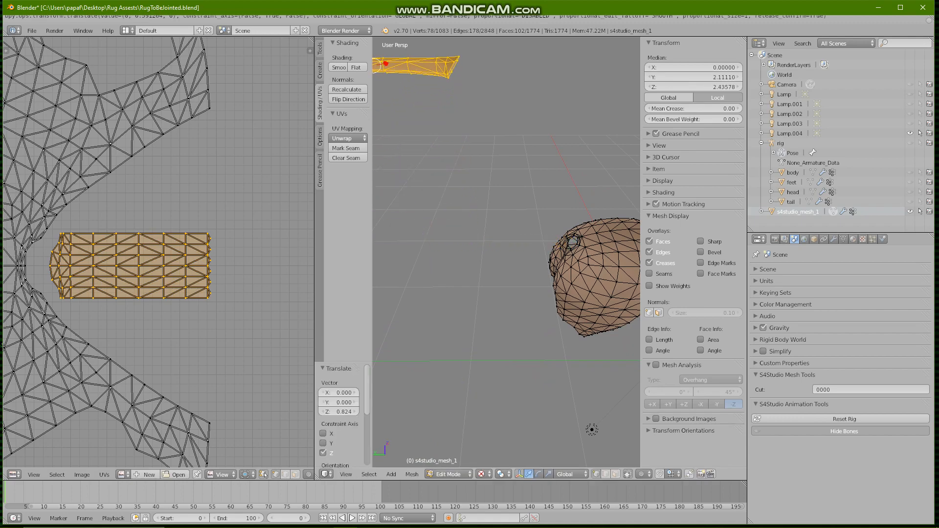
pyautogui.press('Return')
pyautogui.moveTo(591, 430)
pyautogui.mouseDown(button='middle')
pyautogui.moveTo(570, 357)
pyautogui.moveTo(502, 333)
pyautogui.mouseUp(button='middle')
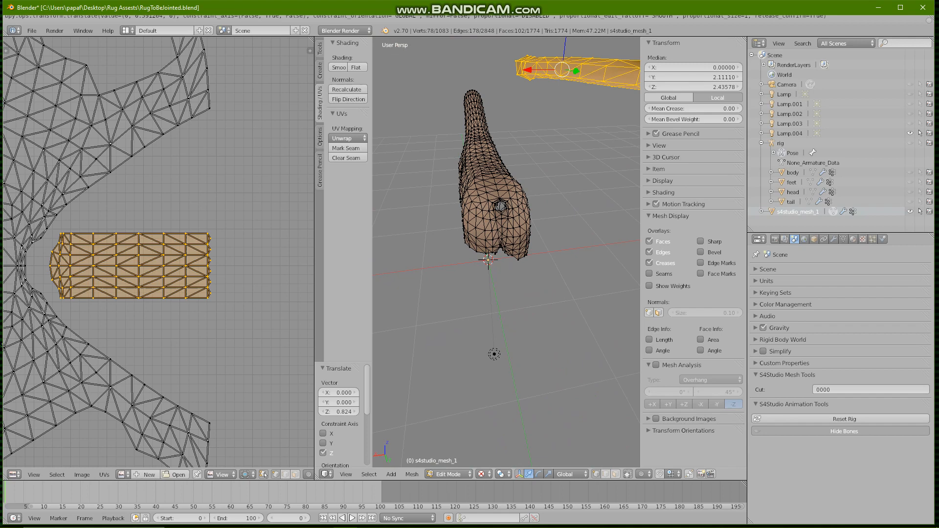
pyautogui.scroll(-3, 502, 333)
# Delete the leftmost strip of vertices in the UV layout, leaving 921 vertices
pyautogui.press('a')
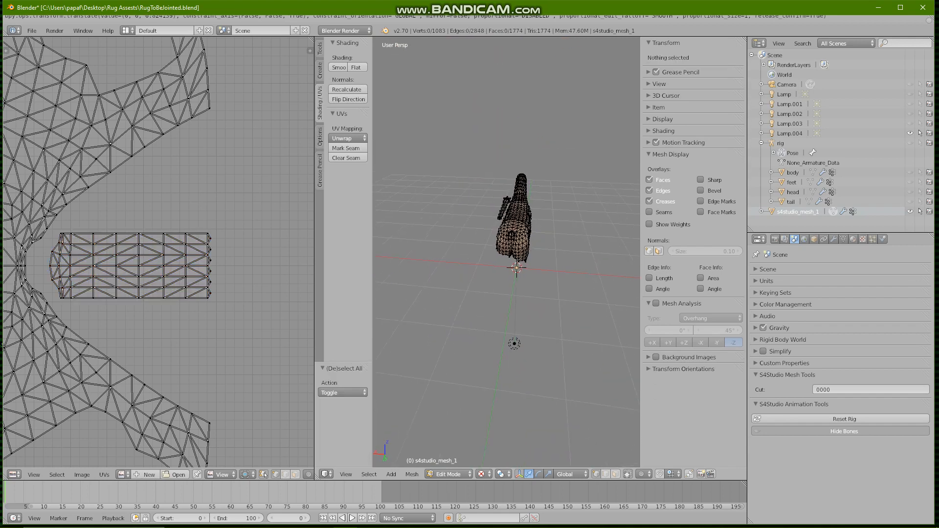
pyautogui.moveTo(506, 294)
pyautogui.mouseDown(button='middle')
pyautogui.moveTo(572, 308)
pyautogui.moveTo(506, 293)
pyautogui.moveTo(529, 279)
pyautogui.mouseUp(button='middle')
pyautogui.scroll(2, 572, 308)
pyautogui.scroll(2, 528, 279)
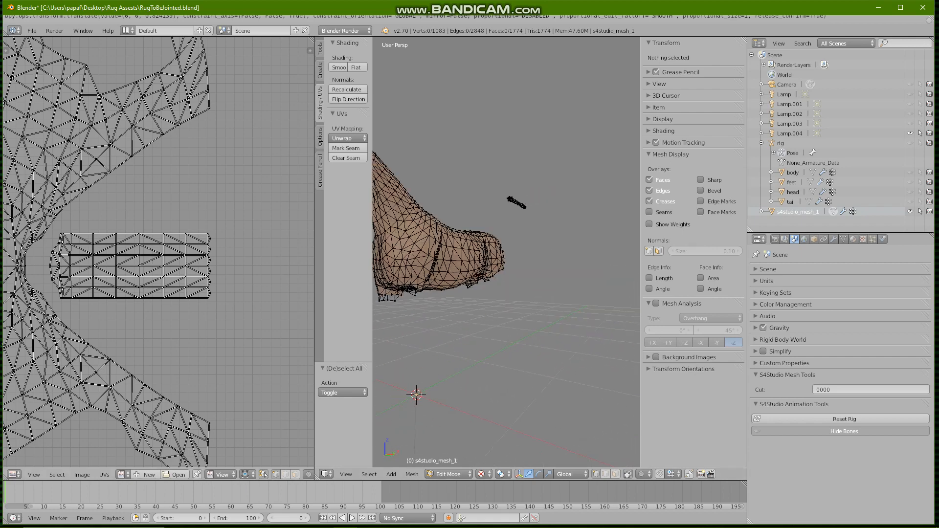
pyautogui.scroll(-3, 146, 257)
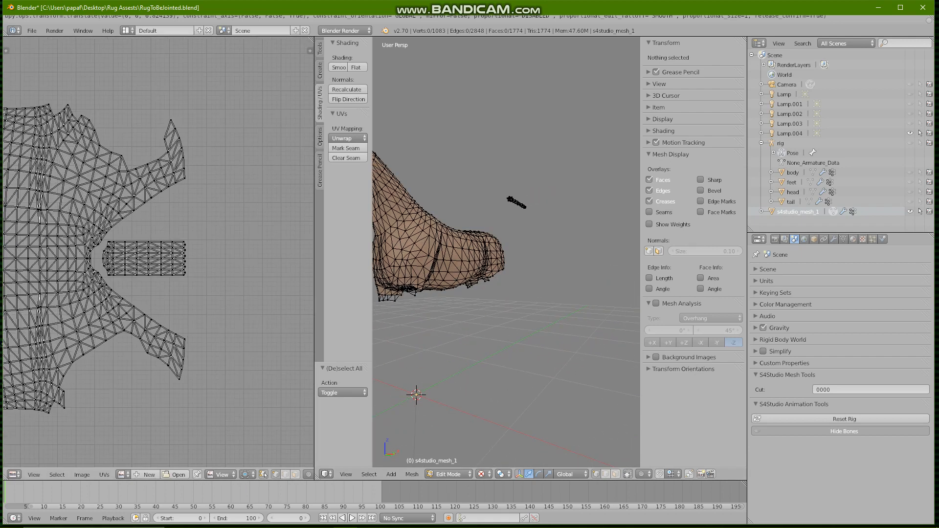
pyautogui.scroll(2, 148, 257)
pyautogui.scroll(1, 147, 257)
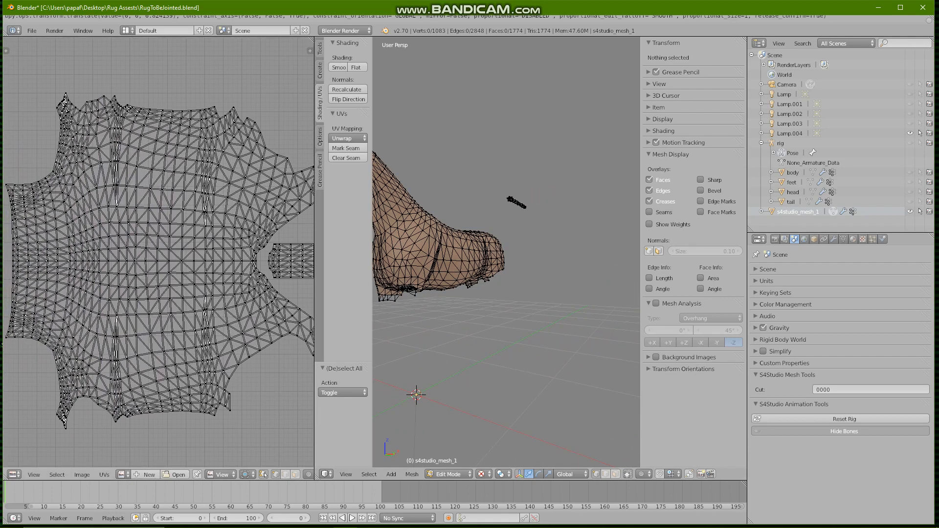
pyautogui.moveTo(147, 256); pyautogui.dragTo(205, 258, button='middle')
pyautogui.moveTo(27, 138)
pyautogui.keyDown('ctrl'); pyautogui.mouseDown()
pyautogui.moveTo(119, 245)
pyautogui.moveTo(15, 352)
pyautogui.moveTo(14, 339)
pyautogui.mouseUp(); pyautogui.keyUp('ctrl')
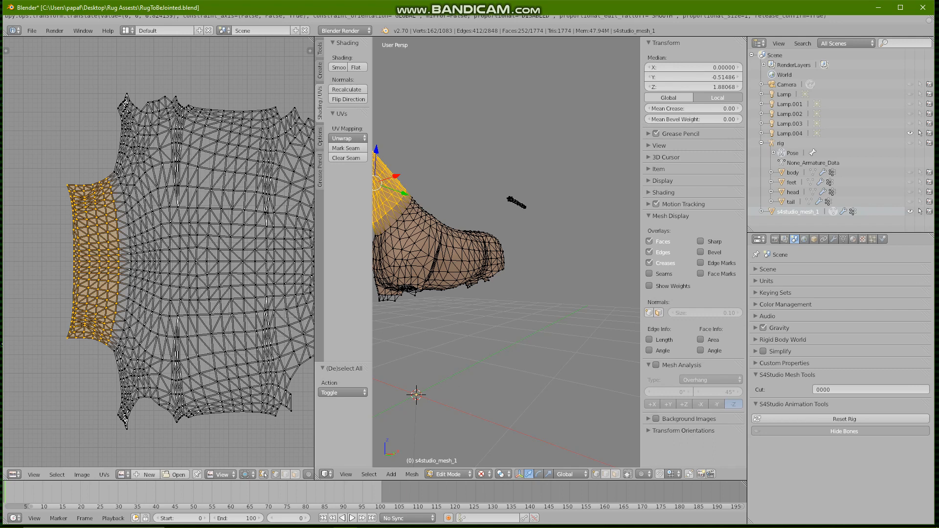
pyautogui.press('x')
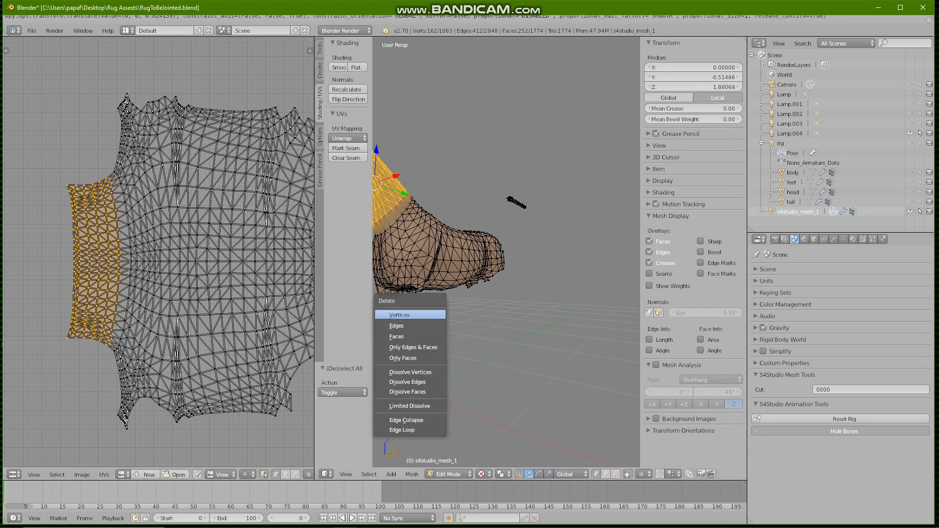
pyautogui.click(404, 315)
pyautogui.moveTo(403, 315)
pyautogui.mouseDown(button='middle')
pyautogui.moveTo(440, 308)
pyautogui.moveTo(472, 376)
pyautogui.mouseUp(button='middle')
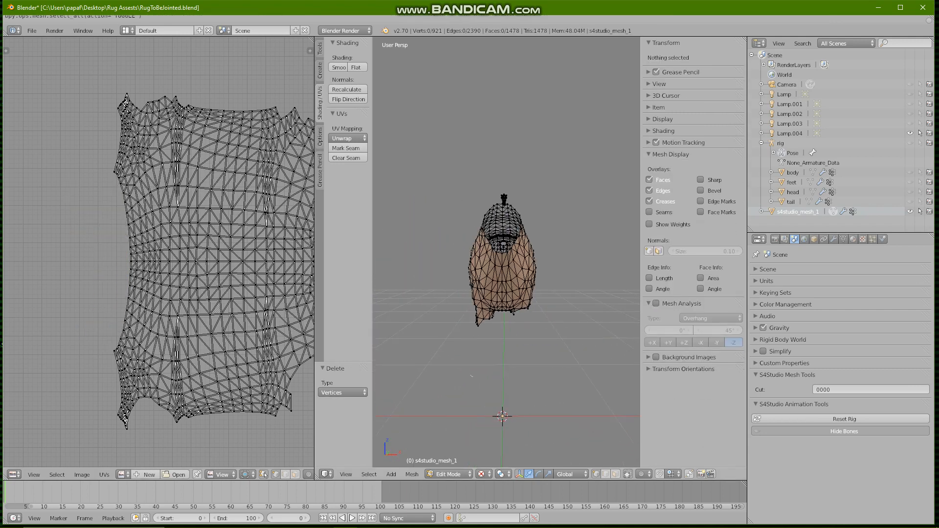
pyautogui.moveTo(472, 376)
pyautogui.keyDown('ctrl'); pyautogui.mouseDown()
pyautogui.moveTo(494, 316)
pyautogui.moveTo(504, 320)
pyautogui.mouseUp(); pyautogui.keyUp('ctrl')
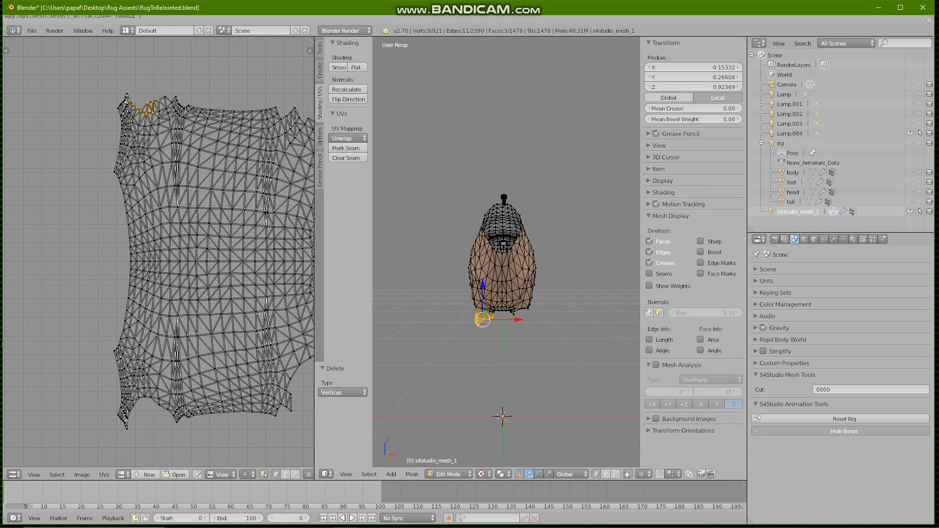
# Delete the stray vertices below the mesh and the strip along the UV layout's bottom edge
pyautogui.press('x')
pyautogui.click(503, 320)
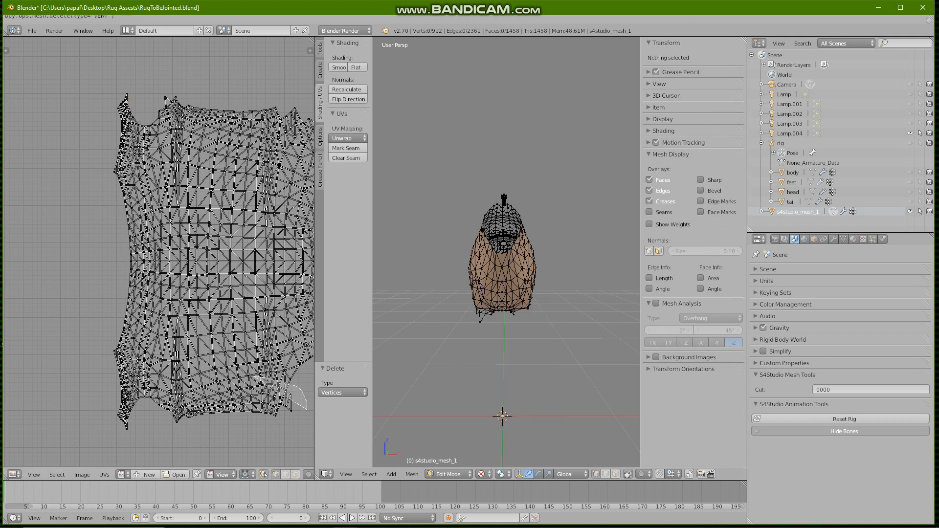
pyautogui.keyDown('ctrl'); pyautogui.moveTo(289, 408); pyautogui.dragTo(154, 405); pyautogui.keyUp('ctrl')
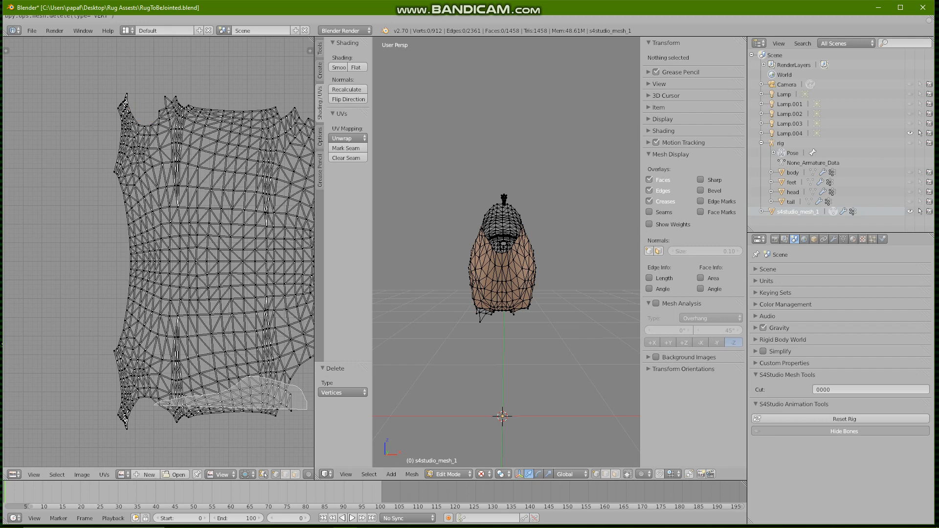
pyautogui.keyDown('ctrl'); pyautogui.moveTo(154, 404); pyautogui.dragTo(283, 422); pyautogui.keyUp('ctrl')
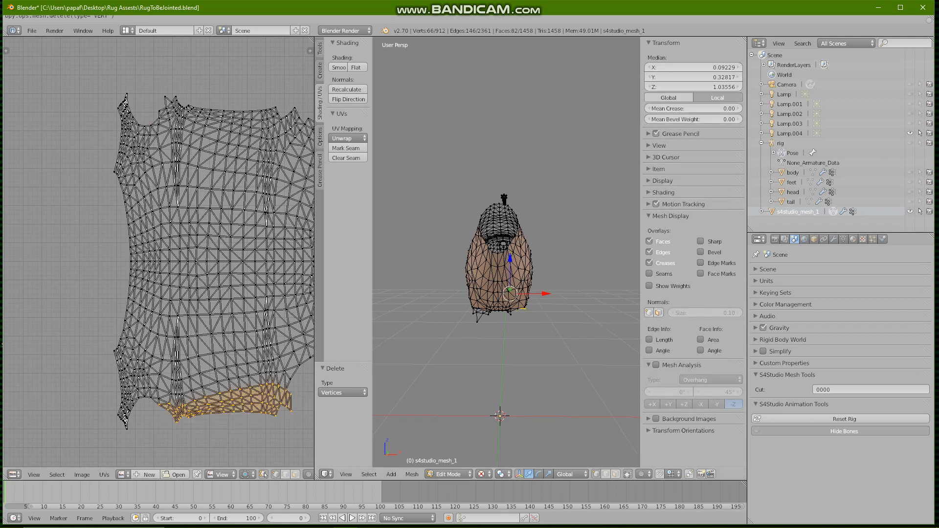
pyautogui.moveTo(469, 344); pyautogui.dragTo(440, 338, button='middle')
pyautogui.press('x')
pyautogui.click(441, 337)
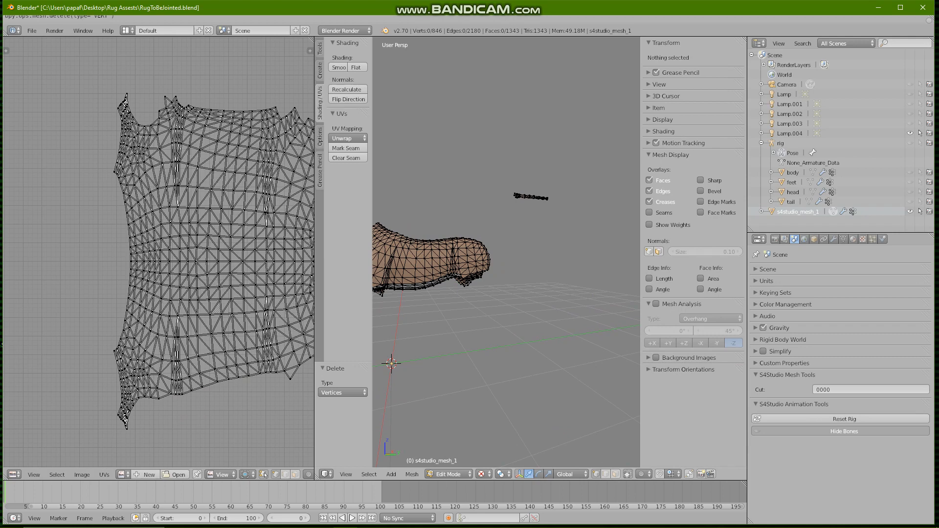
# Delete the strip of vertices along the UV layout's top edge, leaving 810 vertices
pyautogui.moveTo(506, 294); pyautogui.dragTo(477, 286, button='middle')
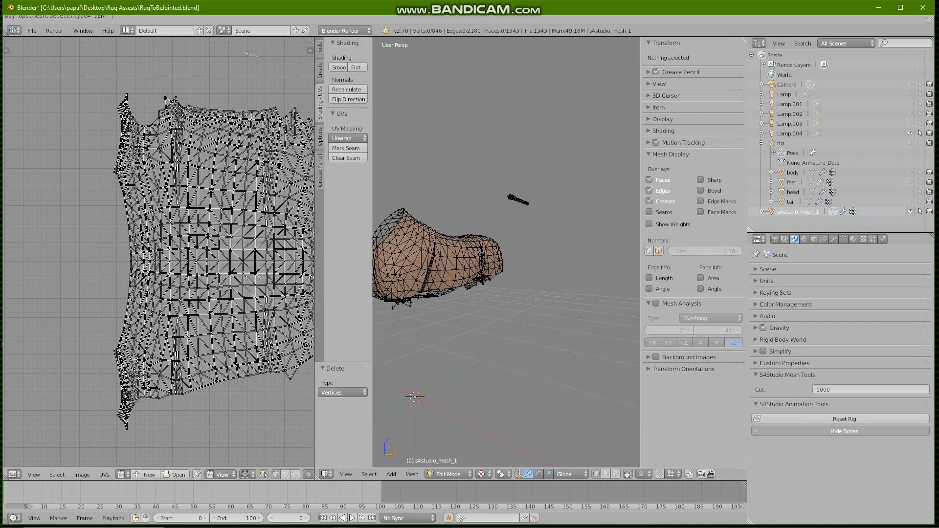
pyautogui.keyDown('ctrl'); pyautogui.moveTo(261, 58); pyautogui.dragTo(196, 119); pyautogui.keyUp('ctrl')
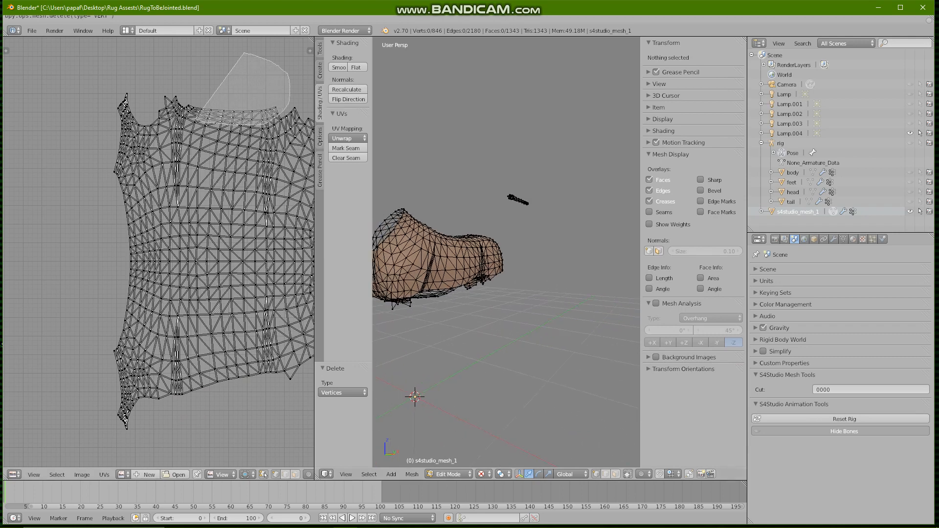
pyautogui.keyDown('ctrl'); pyautogui.moveTo(195, 119); pyautogui.dragTo(170, 97); pyautogui.keyUp('ctrl')
pyautogui.press('x')
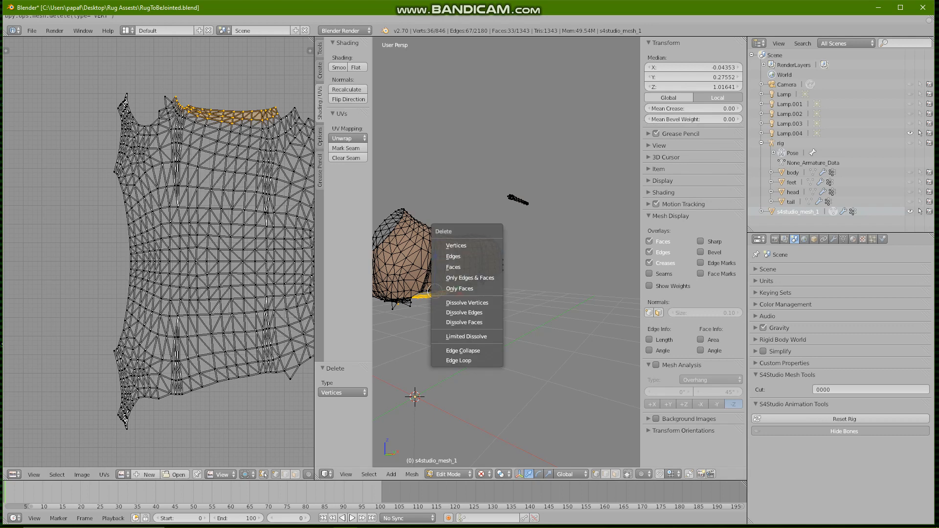
pyautogui.click(456, 245)
pyautogui.moveTo(507, 293); pyautogui.dragTo(595, 293, button='middle')
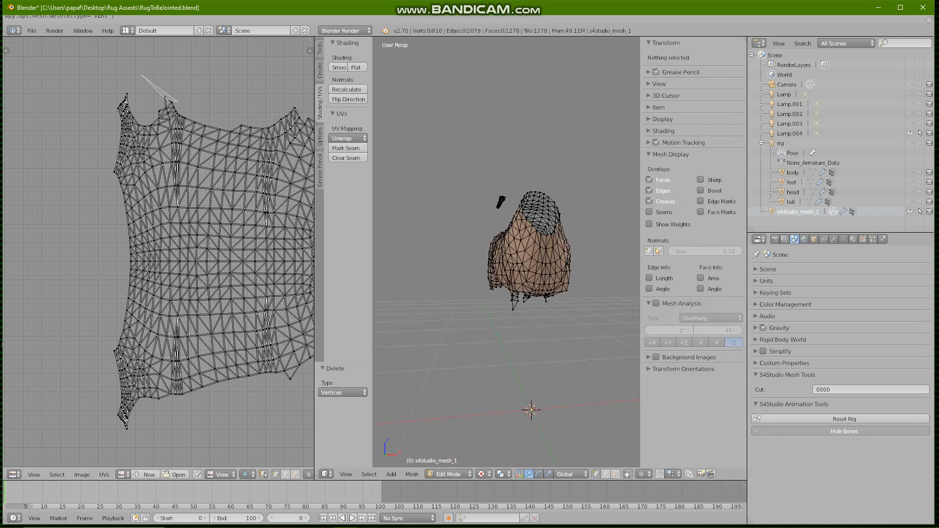
# Delete two stray vertices and a loose flap beneath the body, down to 797 vertices
pyautogui.rightClick(517, 299)
pyautogui.press('x')
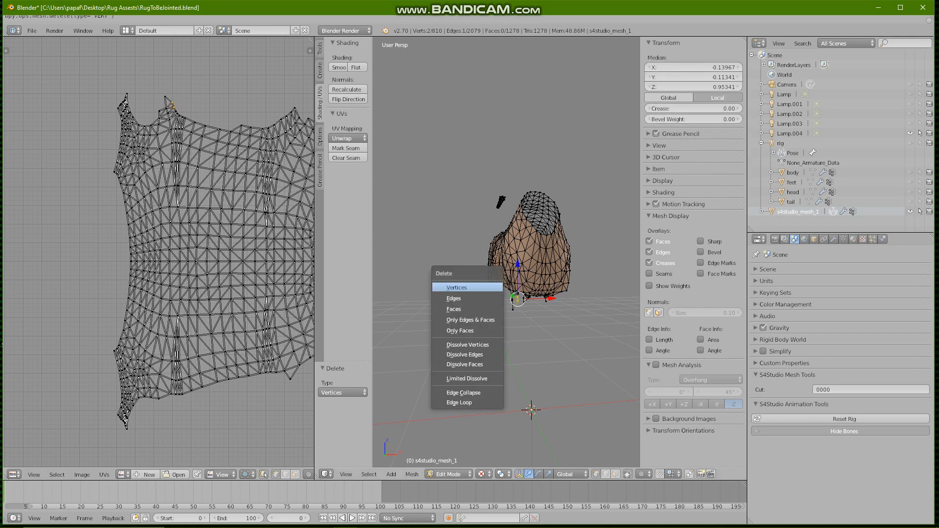
pyautogui.click(456, 286)
pyautogui.moveTo(457, 286); pyautogui.dragTo(546, 293, button='middle')
pyautogui.moveTo(563, 309)
pyautogui.keyDown('ctrl'); pyautogui.mouseDown()
pyautogui.moveTo(566, 334)
pyautogui.moveTo(579, 294)
pyautogui.mouseUp(); pyautogui.keyUp('ctrl')
pyautogui.press('x')
pyautogui.click(569, 300)
pyautogui.moveTo(568, 299)
pyautogui.mouseDown(button='middle')
pyautogui.moveTo(587, 301)
pyautogui.moveTo(565, 235)
pyautogui.moveTo(572, 293)
pyautogui.mouseUp(button='middle')
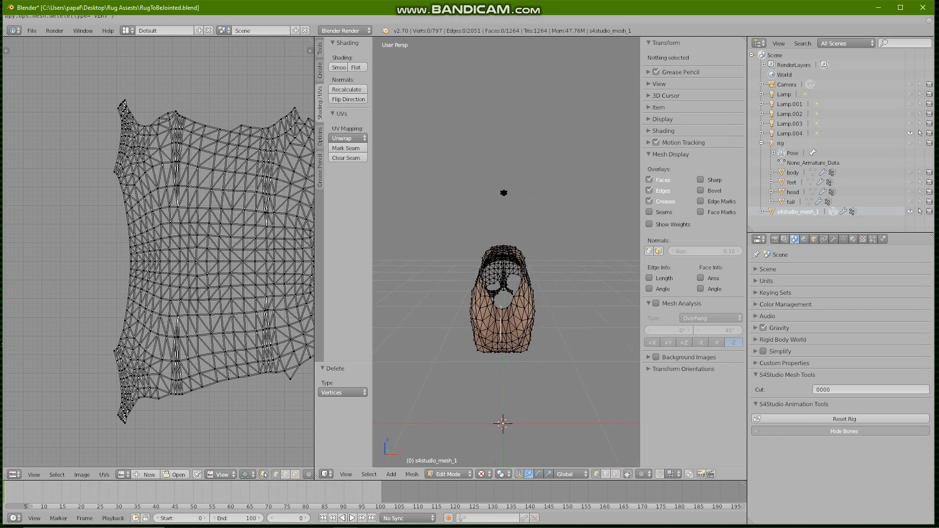
pyautogui.rightClick(503, 345)
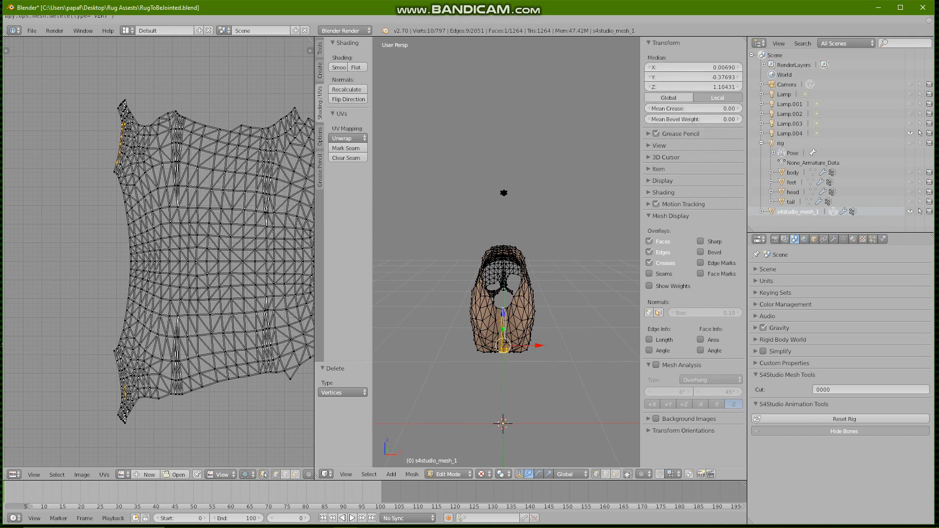
pyautogui.keyDown('shift'); pyautogui.rightClick(500, 343); pyautogui.keyUp('shift')
pyautogui.press('x')
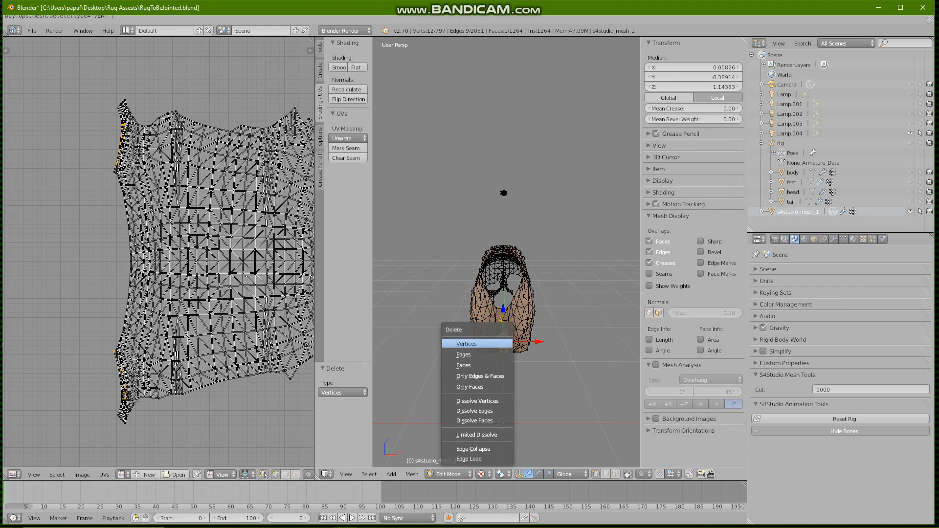
pyautogui.click(500, 343)
pyautogui.scroll(2, 500, 344)
pyautogui.scroll(1, 500, 343)
pyautogui.scroll(2, 500, 343)
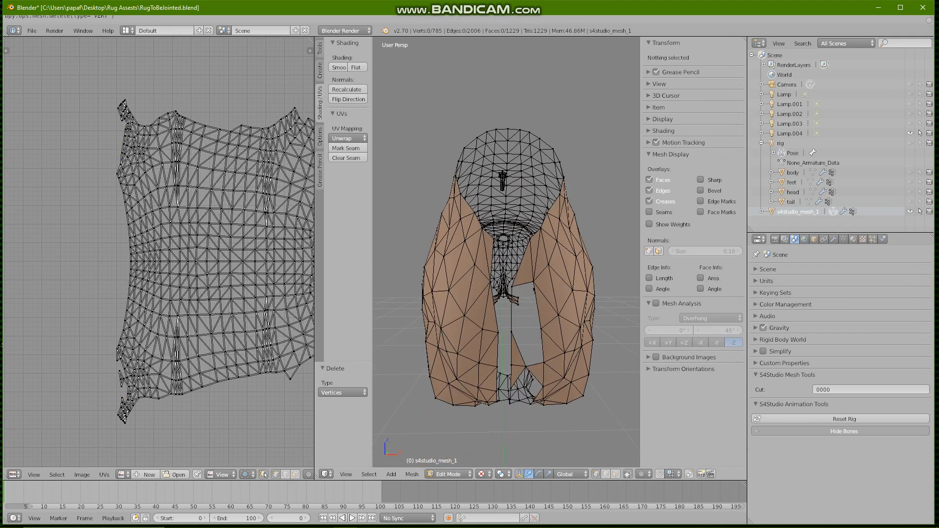
pyautogui.moveTo(502, 178); pyautogui.dragTo(502, 175, button='middle')
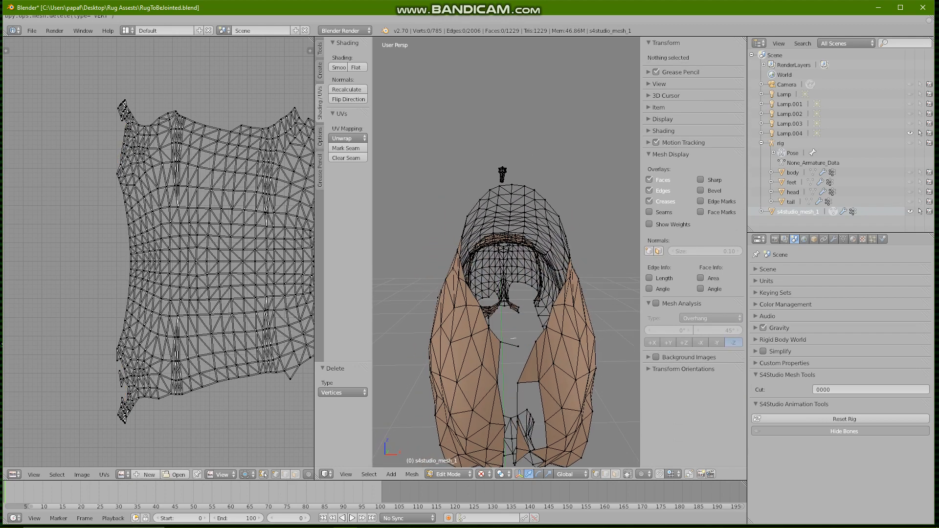
pyautogui.keyDown('ctrl'); pyautogui.moveTo(528, 386); pyautogui.dragTo(513, 393); pyautogui.keyUp('ctrl')
pyautogui.press('x')
pyautogui.click(506, 388)
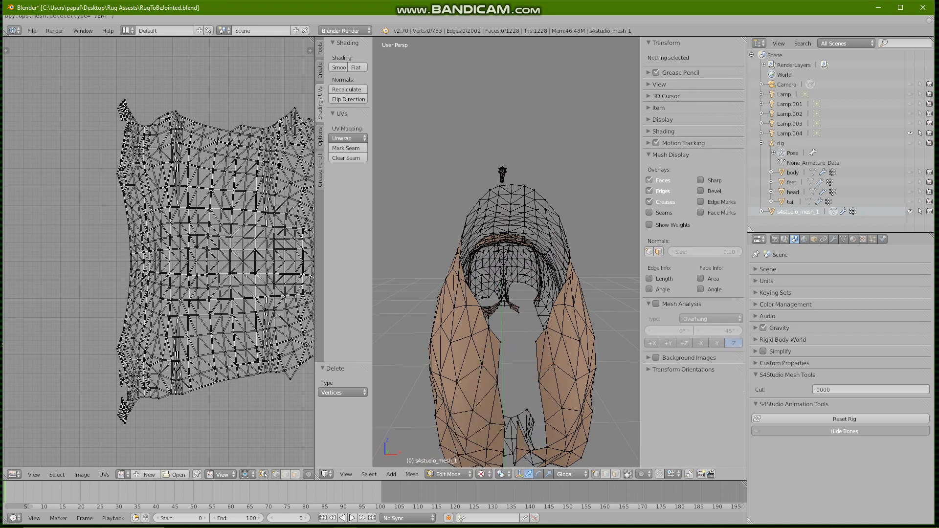
pyautogui.moveTo(502, 174); pyautogui.dragTo(502, 182, button='middle')
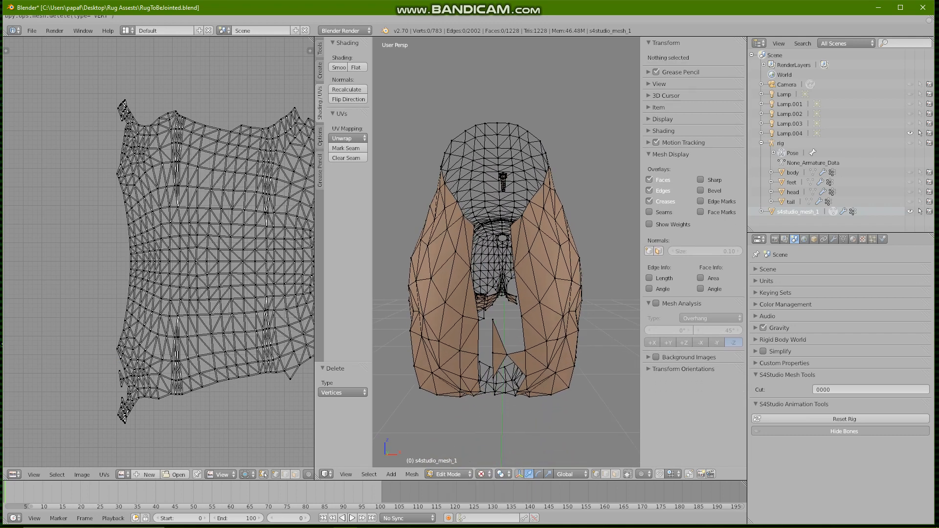
pyautogui.hotkey('ctrl', 'z')
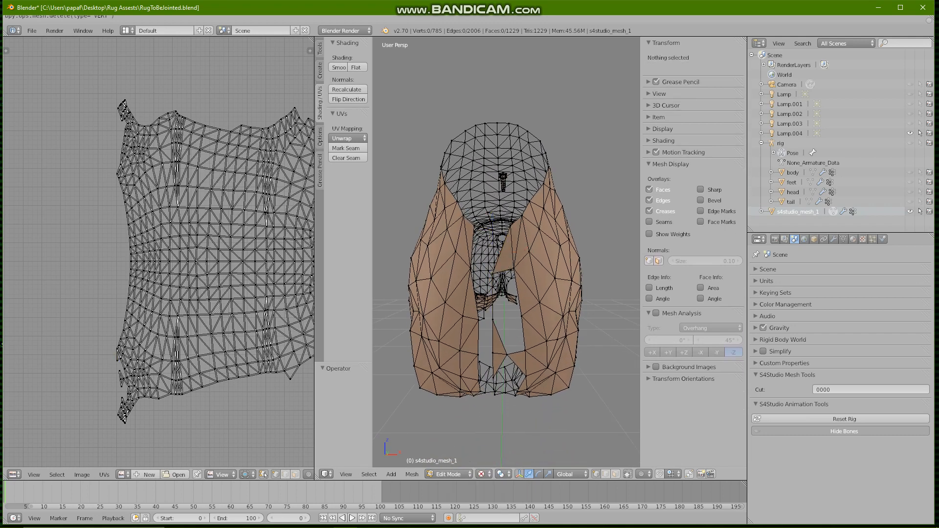
pyautogui.hotkey('ctrl', 'z')
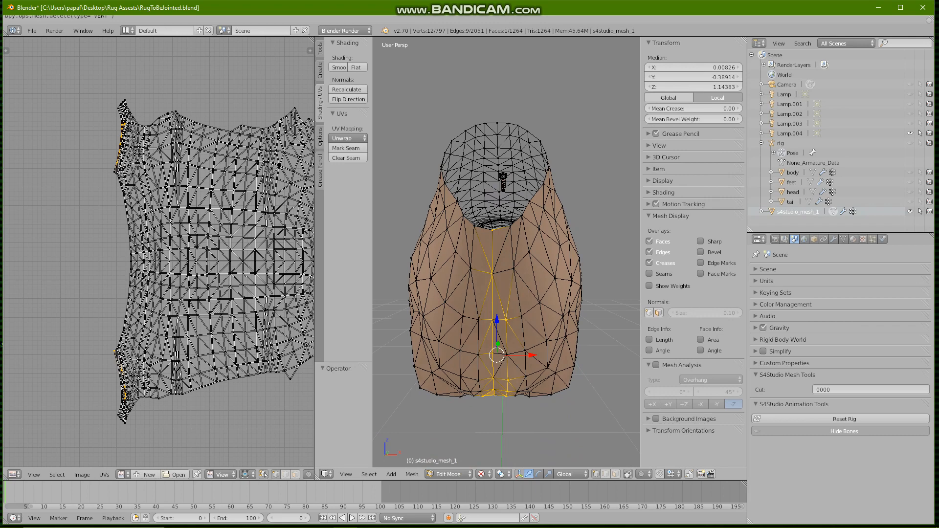
pyautogui.press('a')
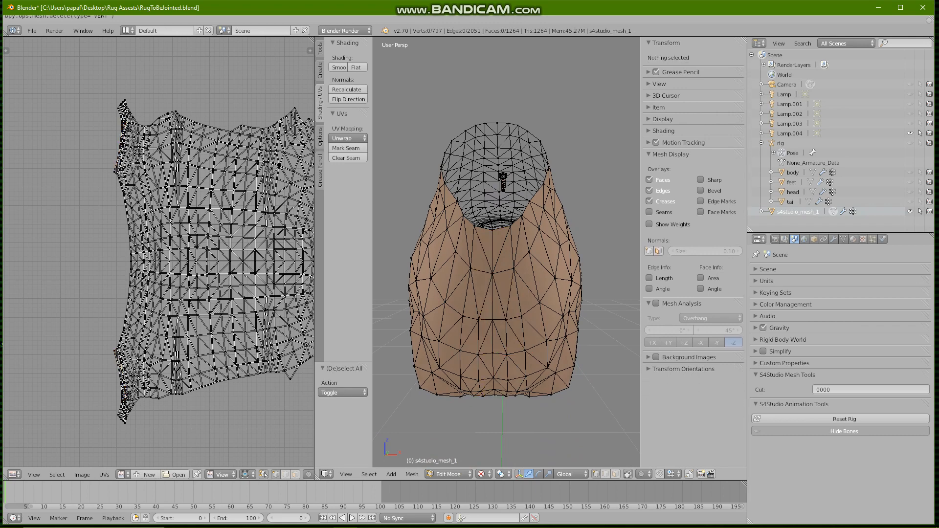
# Delete the vertical centre seam of vertices, viewing the mesh in wireframe then textured shading
pyautogui.moveTo(503, 182); pyautogui.dragTo(502, 183, button='middle')
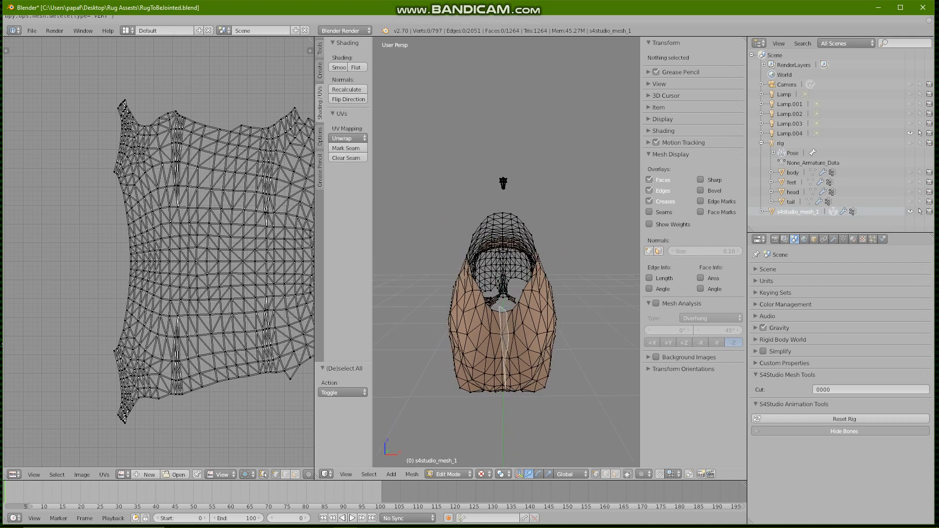
pyautogui.hotkey('ctrl', 'z')
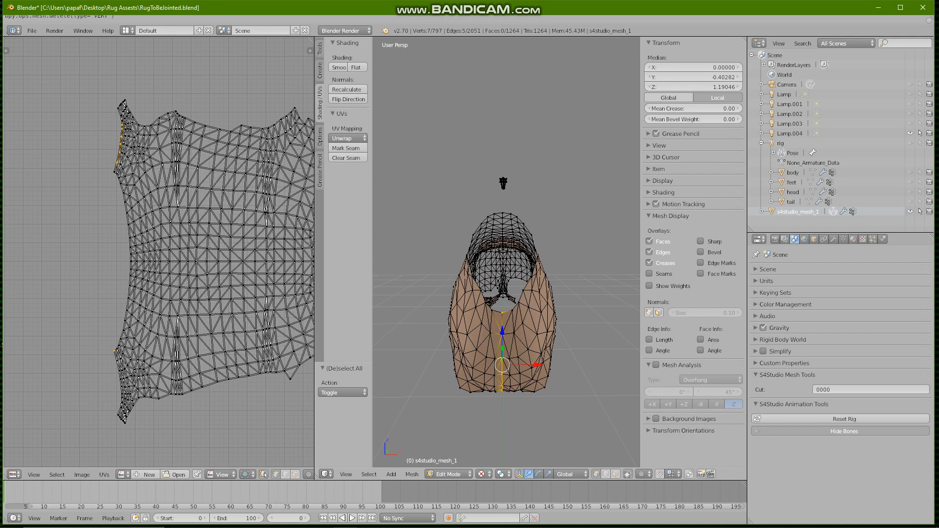
pyautogui.press('z')
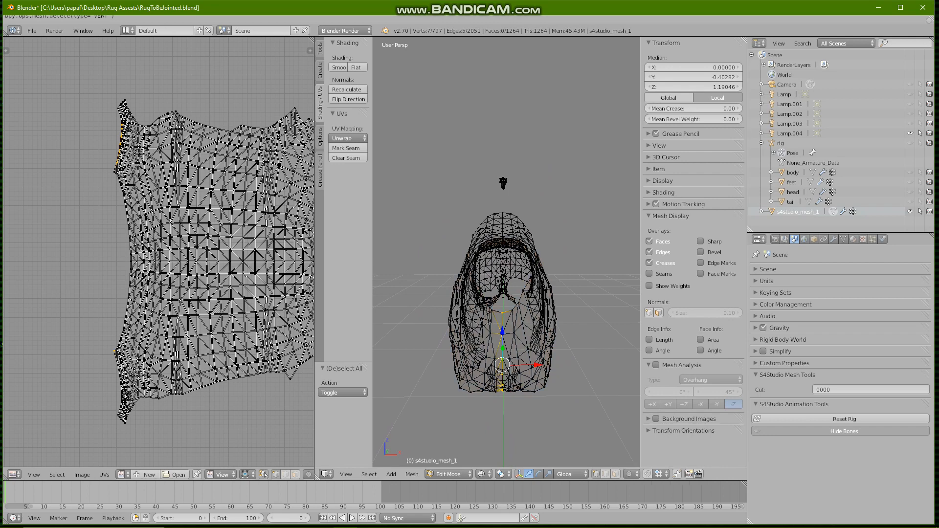
pyautogui.click(483, 474)
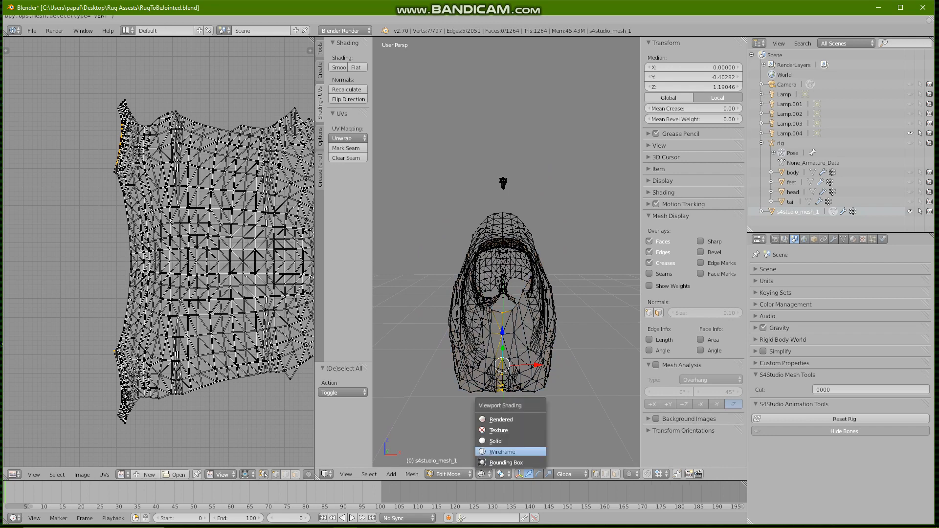
pyautogui.click(500, 429)
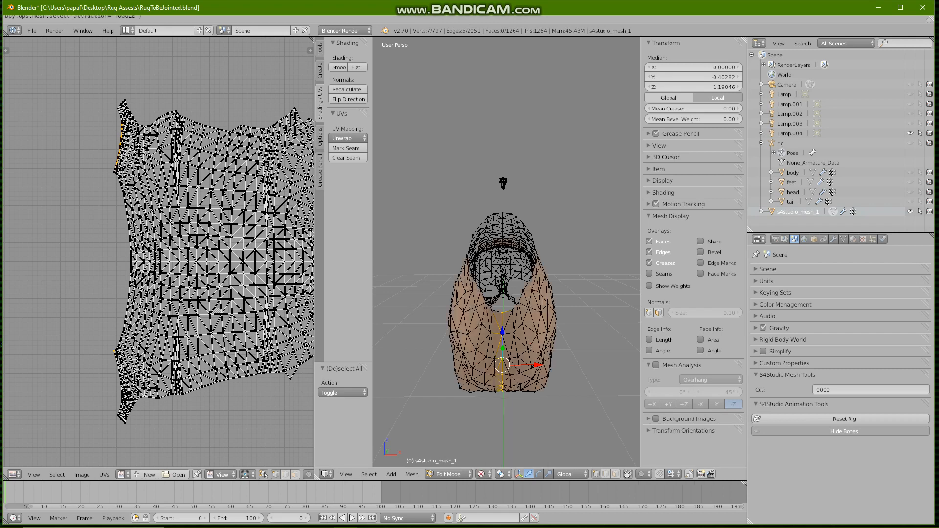
pyautogui.press('x')
pyautogui.click(499, 328)
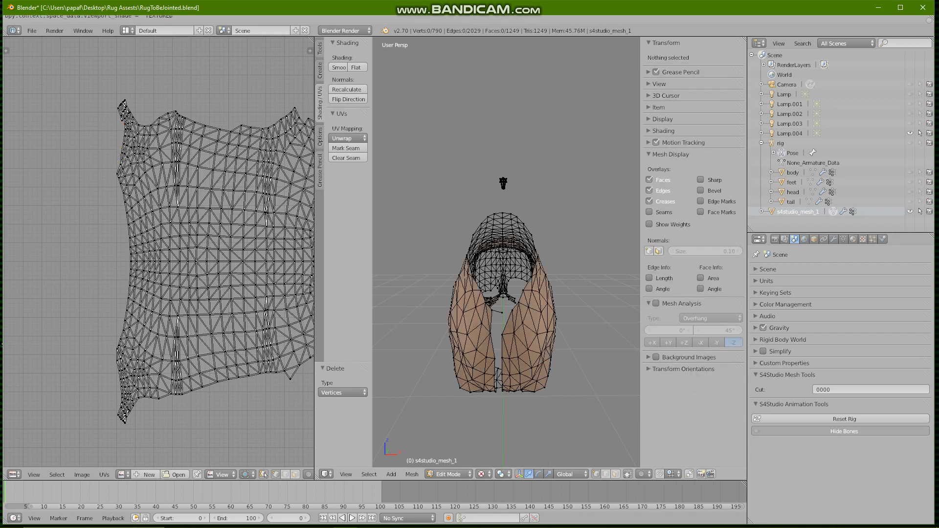
# Delete stray bottom-edge vertices one by one, trimming the mesh to 777 vertices
pyautogui.rightClick(501, 317)
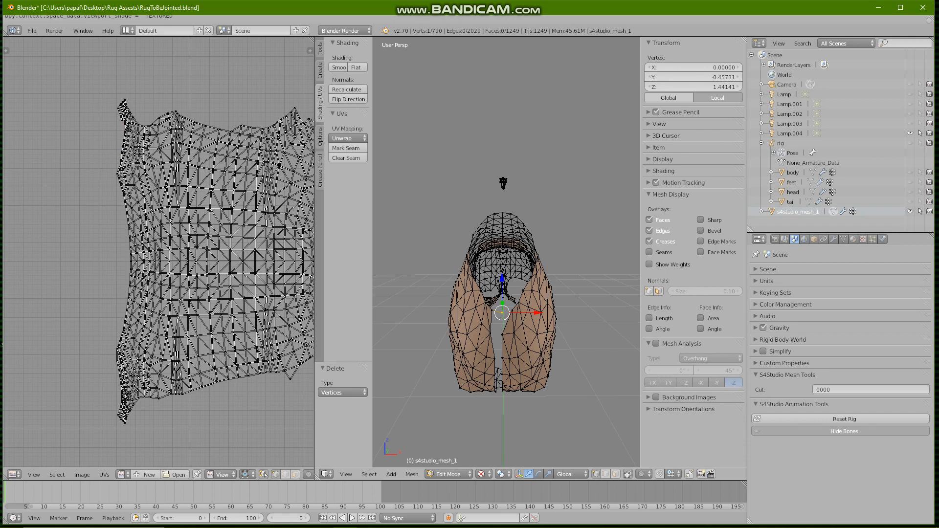
pyautogui.press('x')
pyautogui.click(501, 317)
pyautogui.scroll(-1, 693, 220)
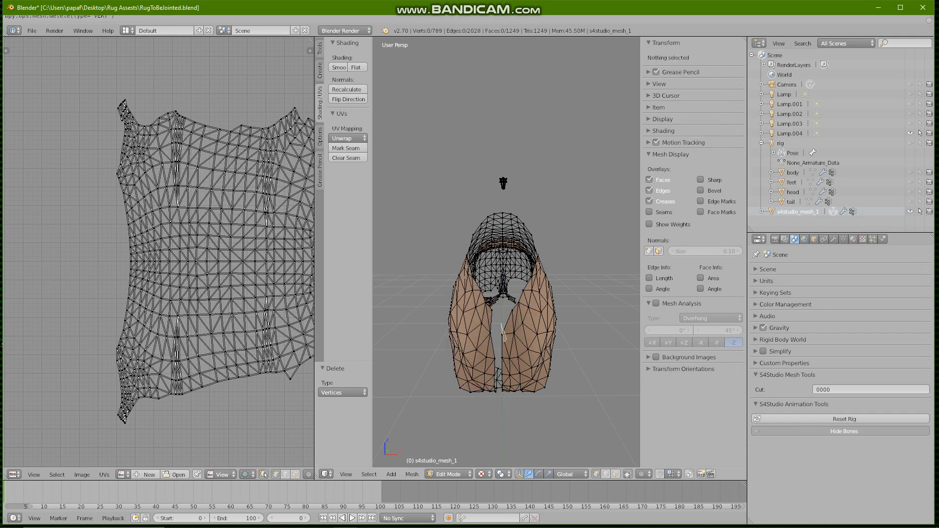
pyautogui.rightClick(502, 332)
pyautogui.press('x')
pyautogui.click(502, 331)
pyautogui.rightClick(503, 382)
pyautogui.press('x')
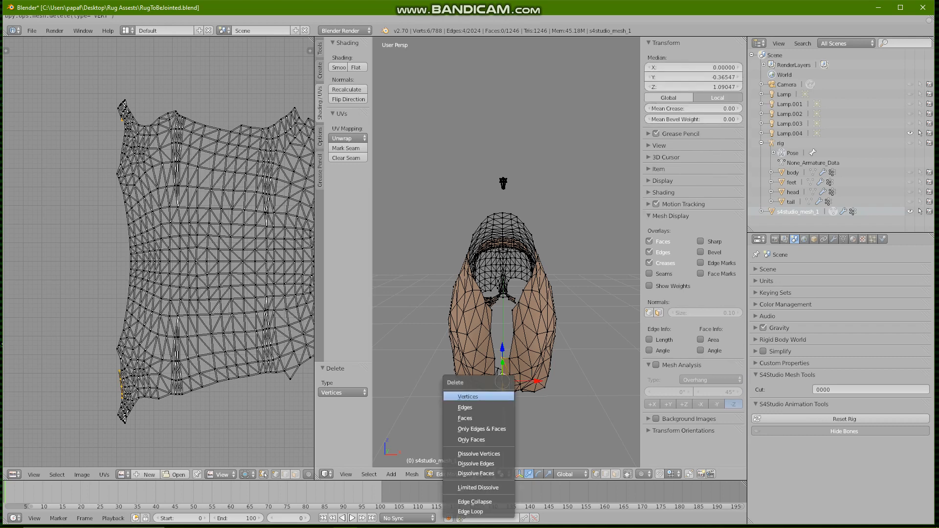
pyautogui.click(477, 396)
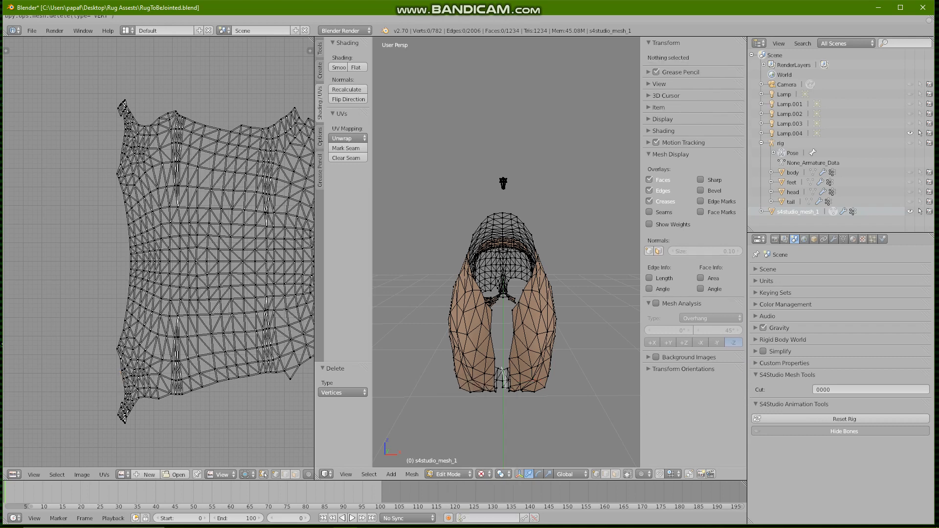
pyautogui.rightClick(502, 369)
pyautogui.press('x')
pyautogui.click(484, 384)
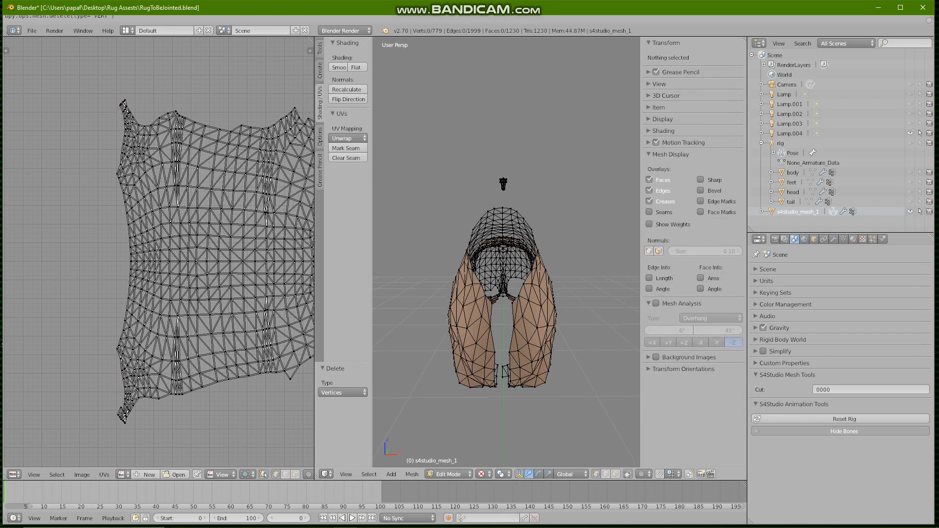
pyautogui.moveTo(484, 385); pyautogui.dragTo(484, 367, button='middle')
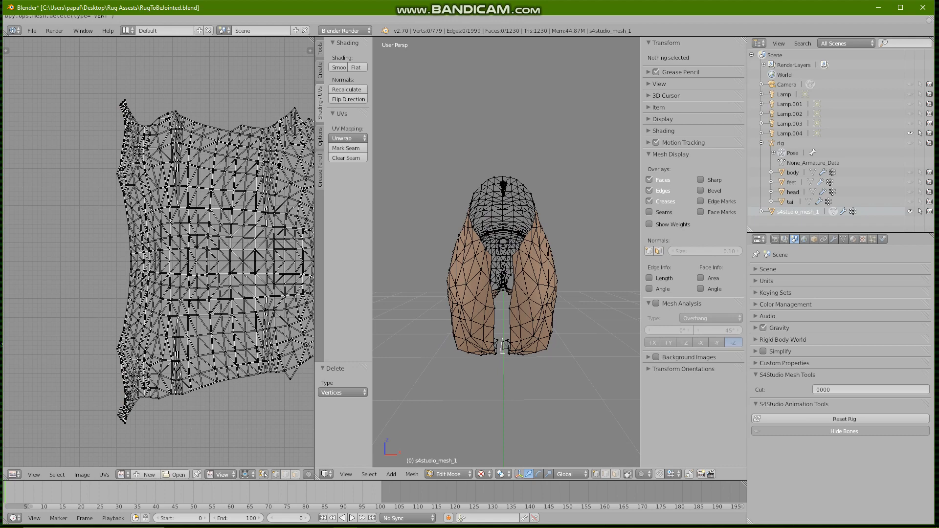
pyautogui.rightClick(502, 346)
pyautogui.press('x')
pyautogui.click(502, 348)
pyautogui.moveTo(502, 348)
pyautogui.mouseDown(button='middle')
pyautogui.moveTo(507, 316)
pyautogui.moveTo(484, 315)
pyautogui.mouseUp(button='middle')
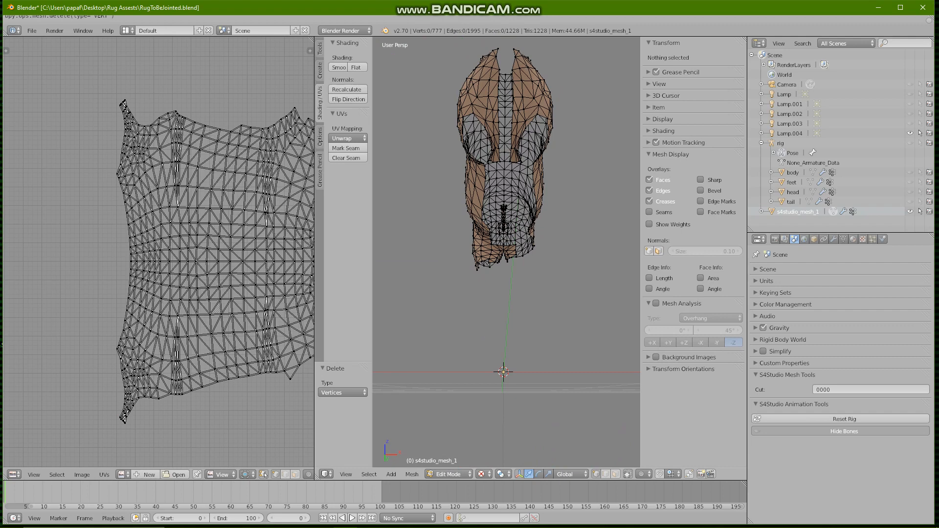
# Lasso-select the central vertex patch from a top view and trim it down in the UV editor
pyautogui.moveTo(503, 372); pyautogui.dragTo(500, 372, button='middle')
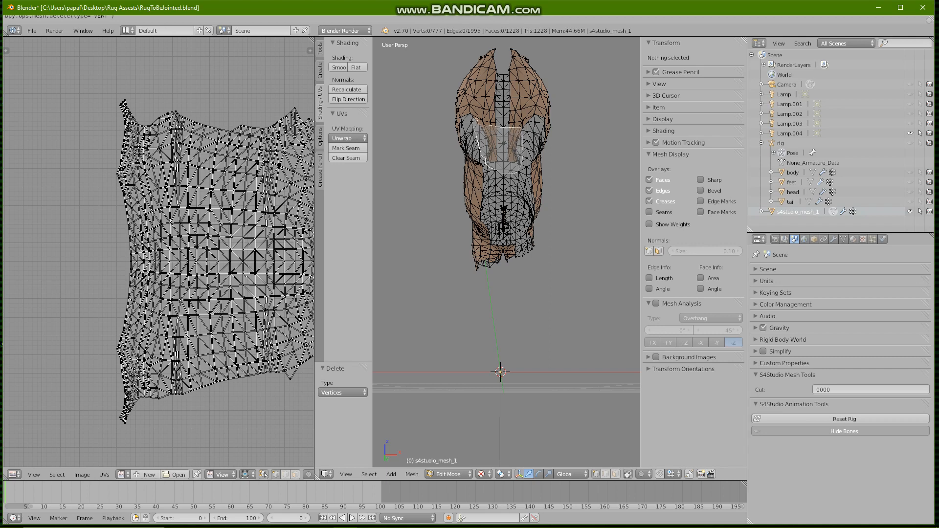
pyautogui.press('l')
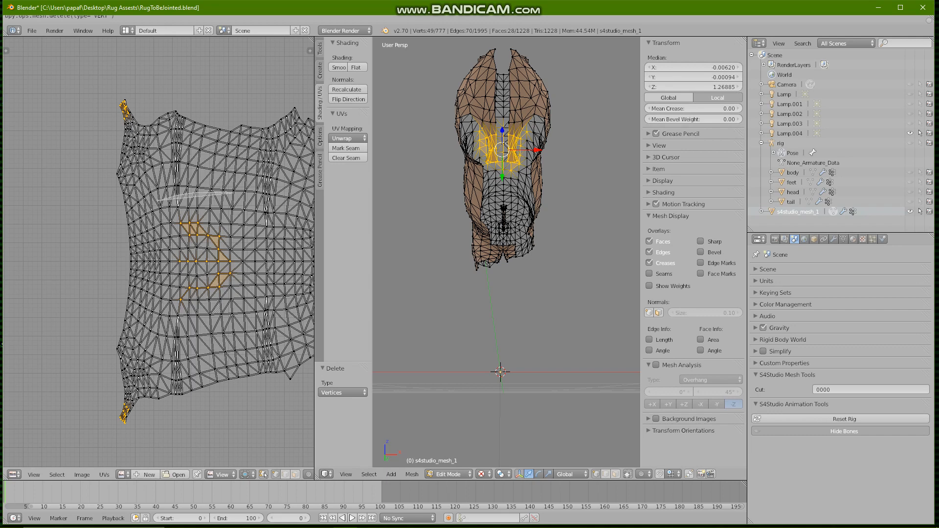
pyautogui.keyDown('ctrl'); pyautogui.keyDown('shift'); pyautogui.moveTo(235, 192); pyautogui.dragTo(155, 205); pyautogui.keyUp('shift'); pyautogui.keyUp('ctrl')
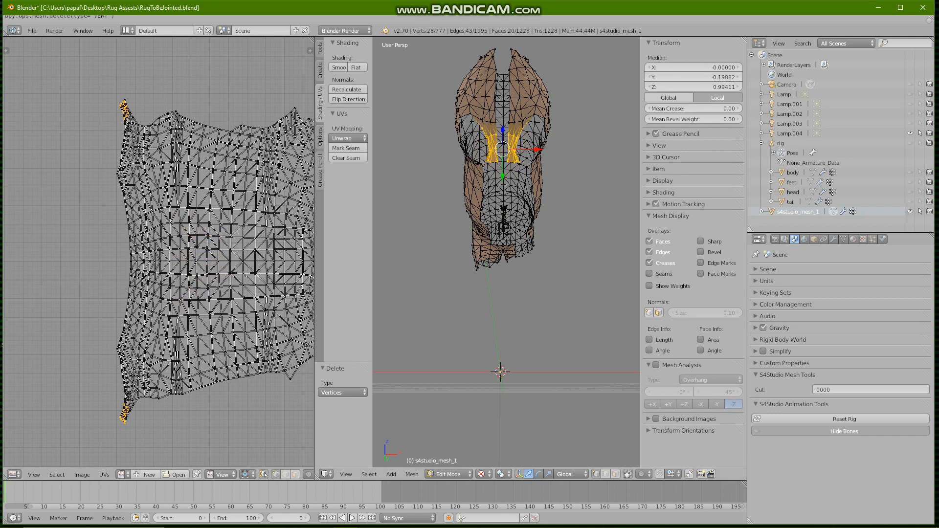
pyautogui.moveTo(506, 331); pyautogui.dragTo(507, 147, button='middle')
# Delete the 28 selected central vertices and orbit to a front view of the mesh
pyautogui.press('x')
pyautogui.click(565, 301)
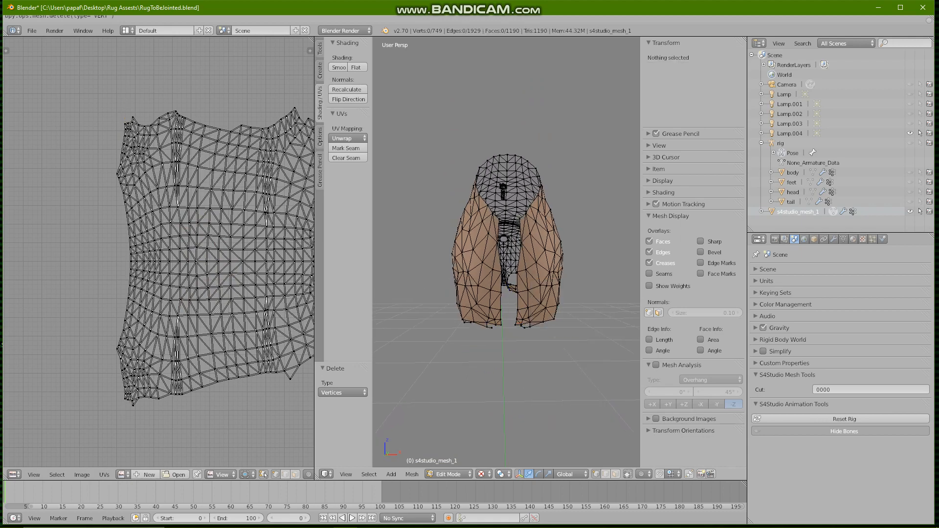
pyautogui.moveTo(565, 301); pyautogui.dragTo(565, 221, button='middle')
pyautogui.moveTo(506, 220); pyautogui.dragTo(514, 352, button='middle')
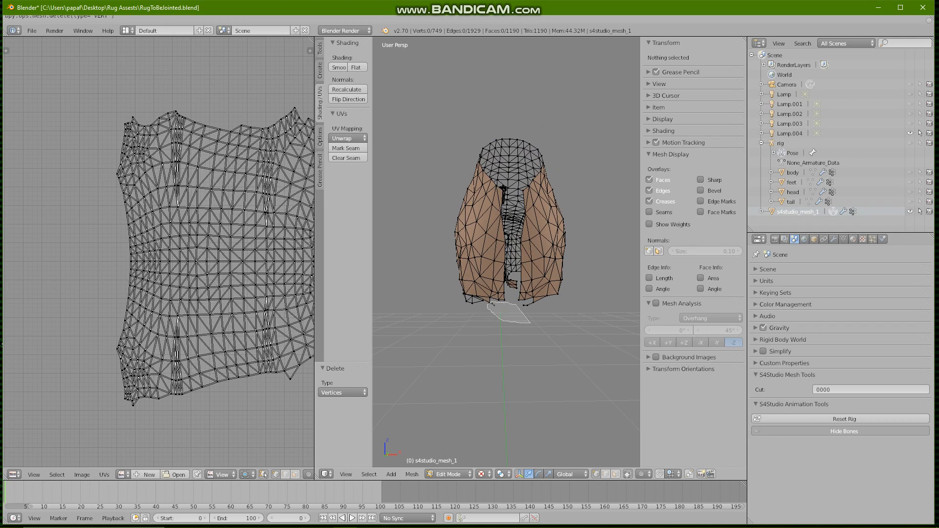
# Delete stray vertices one at a time along the bottom opening, reaching 743 vertices
pyautogui.rightClick(512, 310)
pyautogui.press('x')
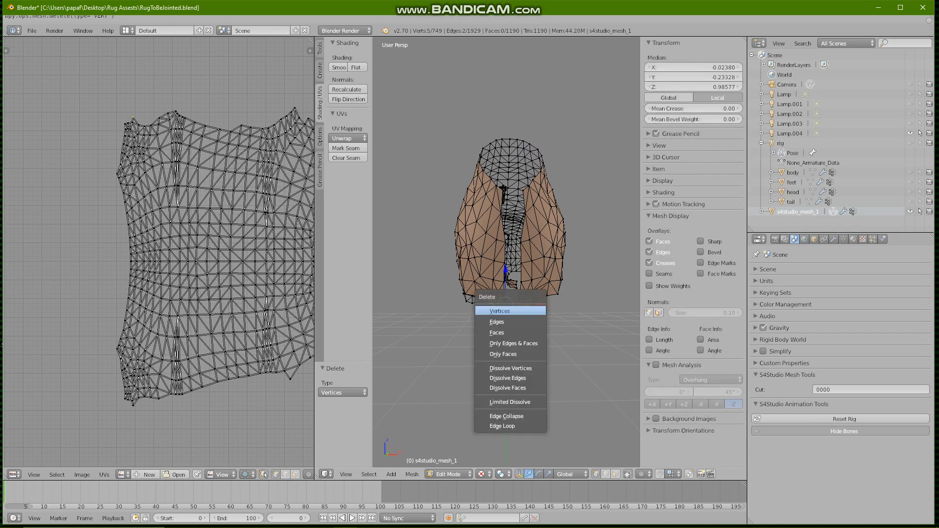
pyautogui.click(506, 312)
pyautogui.moveTo(506, 311)
pyautogui.mouseDown(button='middle')
pyautogui.moveTo(477, 307)
pyautogui.moveTo(485, 312)
pyautogui.mouseUp(button='middle')
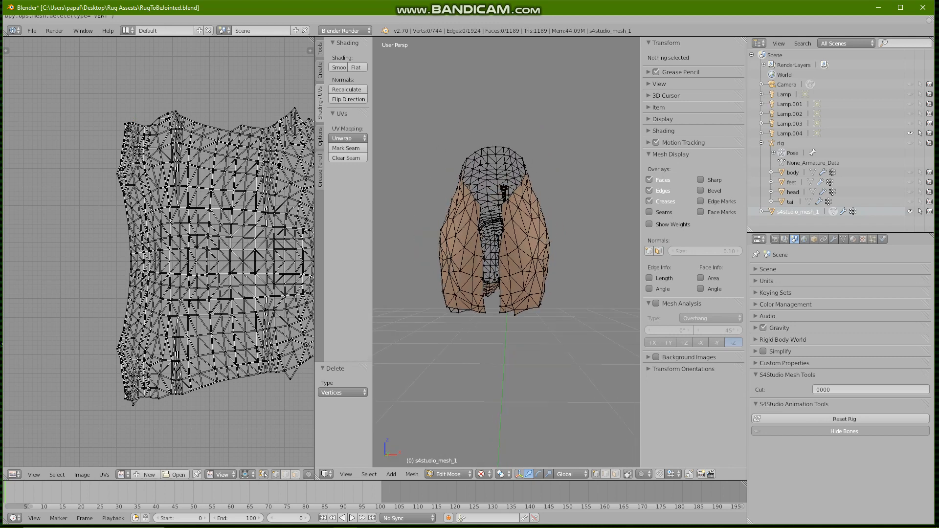
pyautogui.rightClick(511, 315)
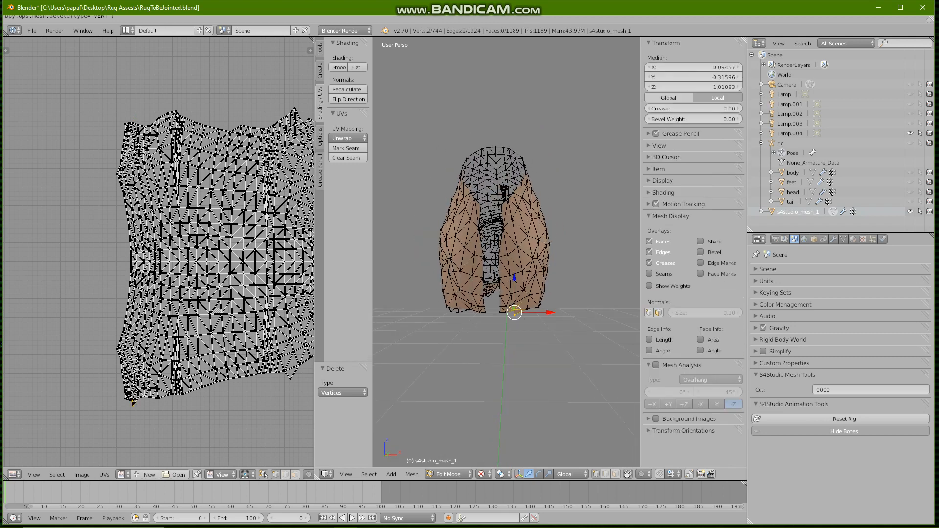
pyautogui.press('a')
pyautogui.rightClick(511, 316)
pyautogui.press('x')
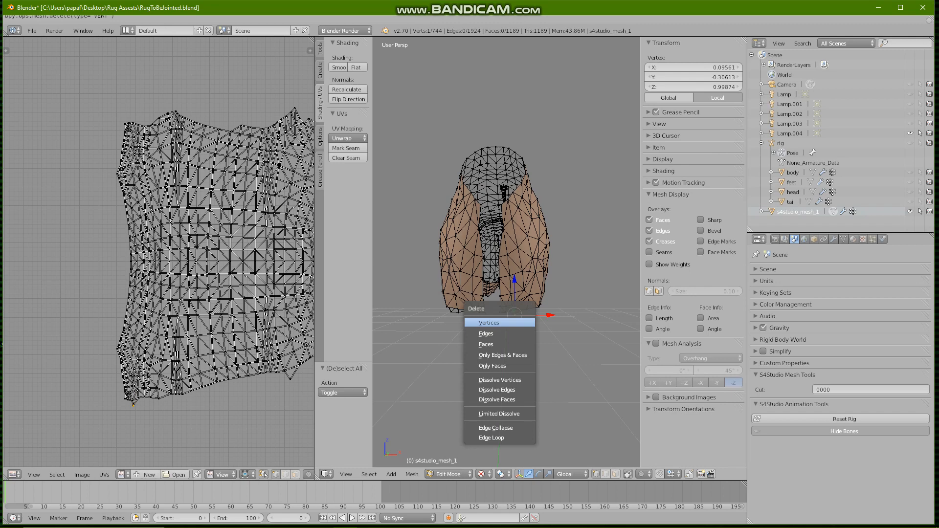
pyautogui.click(512, 327)
pyautogui.moveTo(513, 328); pyautogui.dragTo(532, 322, button='middle')
pyautogui.moveTo(513, 220)
pyautogui.mouseDown(button='middle')
pyautogui.moveTo(497, 192)
pyautogui.moveTo(514, 199)
pyautogui.moveTo(497, 195)
pyautogui.mouseUp(button='middle')
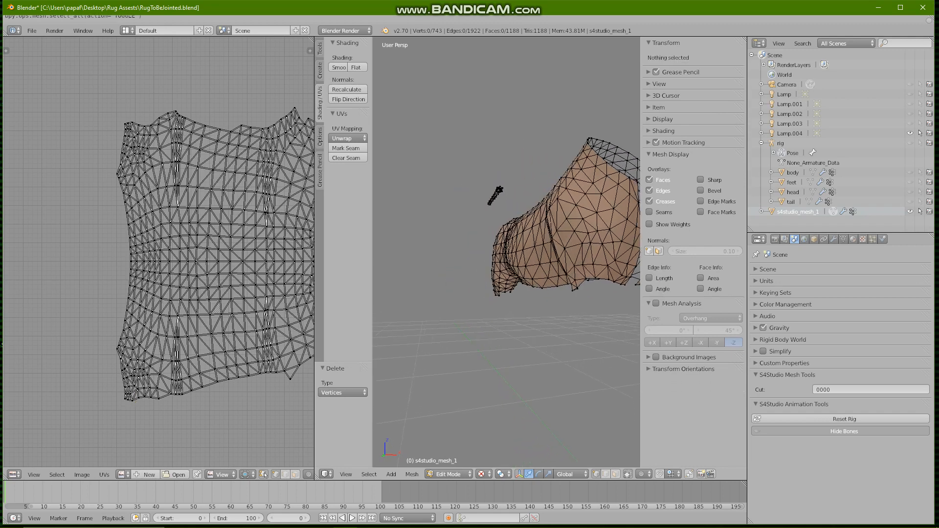
pyautogui.scroll(5, 494, 194)
pyautogui.scroll(-5, 506, 249)
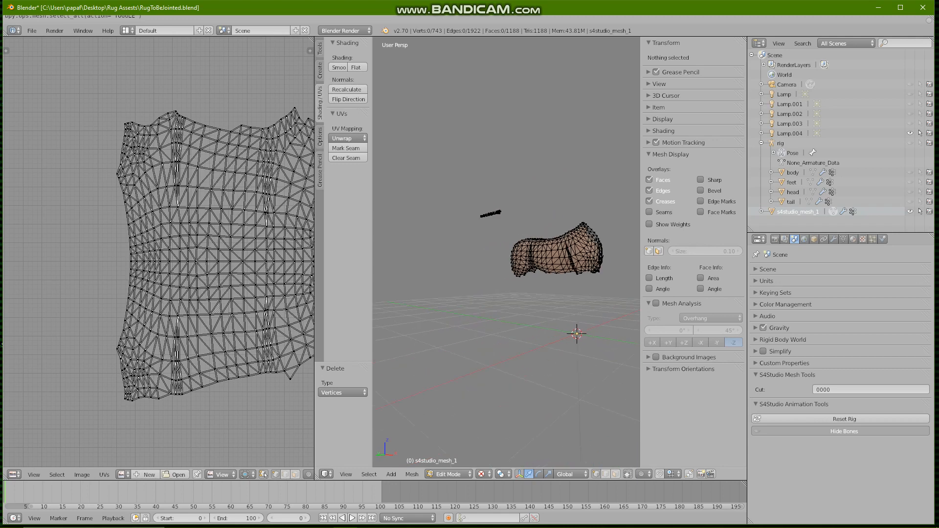
# Delete the vertices at the mesh's rear bottom corner after viewing the underside
pyautogui.moveTo(507, 250); pyautogui.dragTo(485, 234, button='middle')
pyautogui.moveTo(506, 294); pyautogui.dragTo(477, 293, button='middle')
pyautogui.scroll(2, 477, 294)
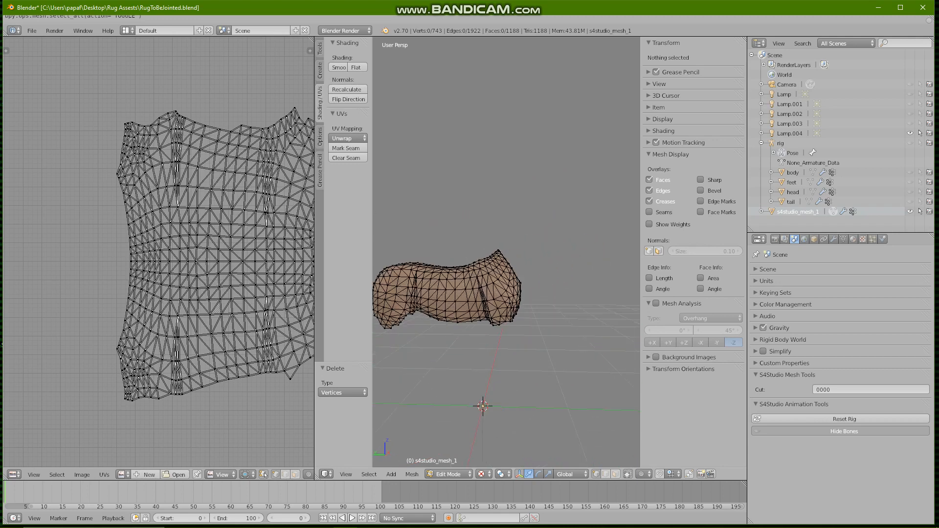
pyautogui.scroll(4, 477, 293)
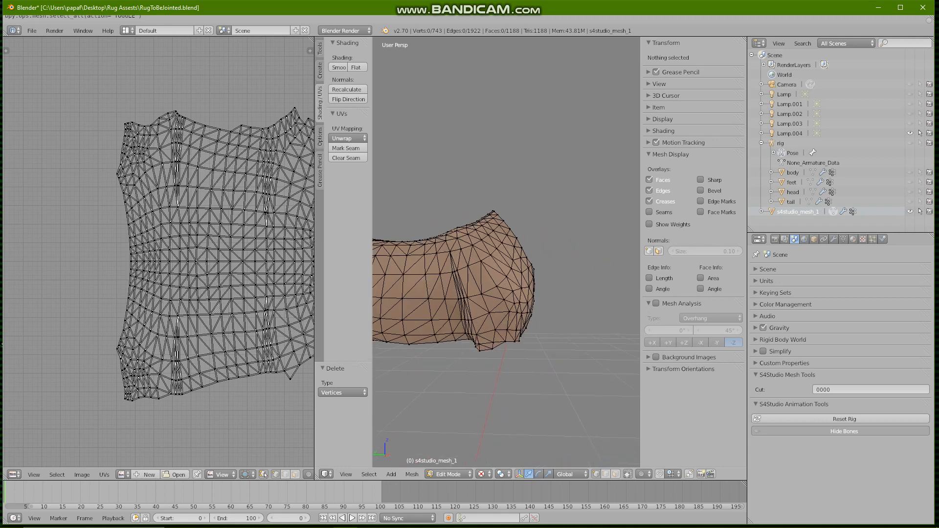
pyautogui.moveTo(464, 434); pyautogui.dragTo(465, 416, button='middle')
pyautogui.moveTo(470, 294); pyautogui.dragTo(475, 294, button='middle')
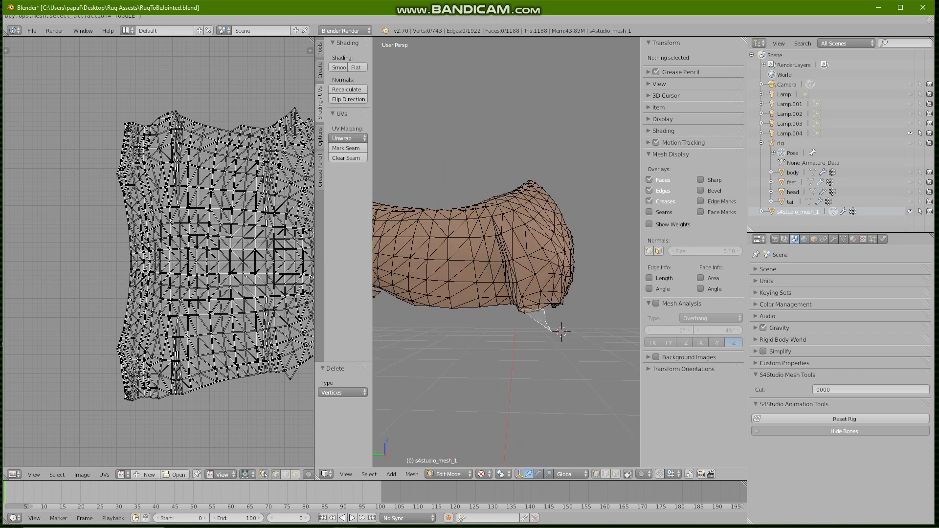
pyautogui.keyDown('ctrl'); pyautogui.moveTo(551, 330); pyautogui.dragTo(507, 311); pyautogui.keyUp('ctrl')
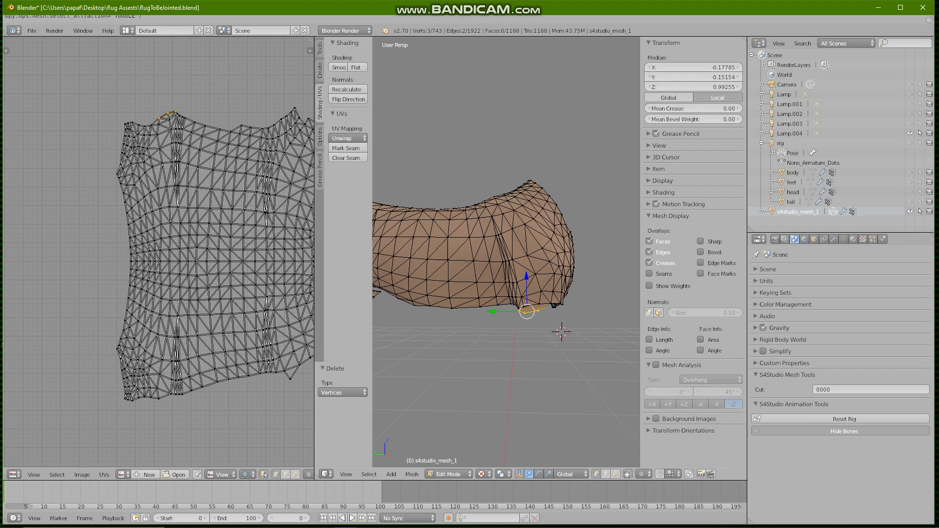
pyautogui.press('x')
pyautogui.click(517, 293)
# Delete a single leftover rear vertex and inspect the inner faces and opening
pyautogui.moveTo(517, 293); pyautogui.dragTo(492, 220, button='middle')
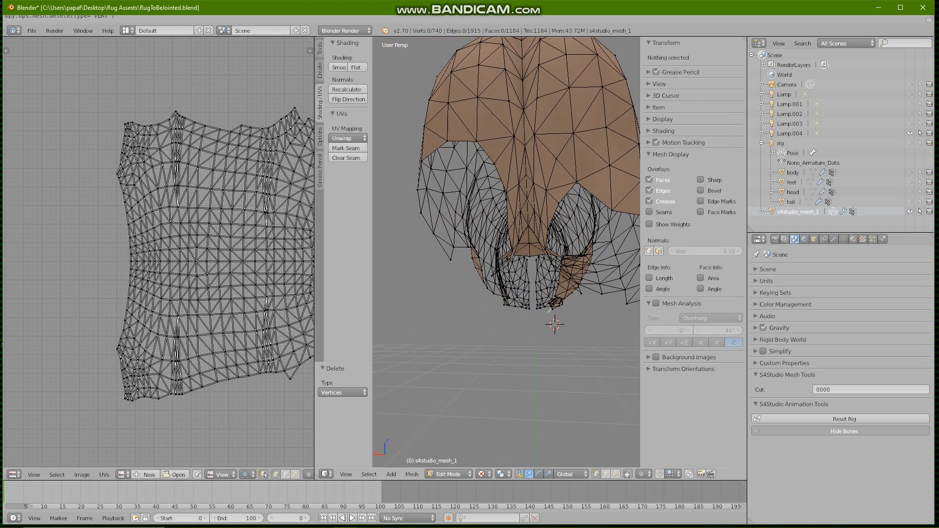
pyautogui.rightClick(534, 294)
pyautogui.press('x')
pyautogui.click(535, 307)
pyautogui.moveTo(535, 307); pyautogui.dragTo(568, 330, button='middle')
pyautogui.moveTo(506, 249); pyautogui.dragTo(506, 176, button='middle')
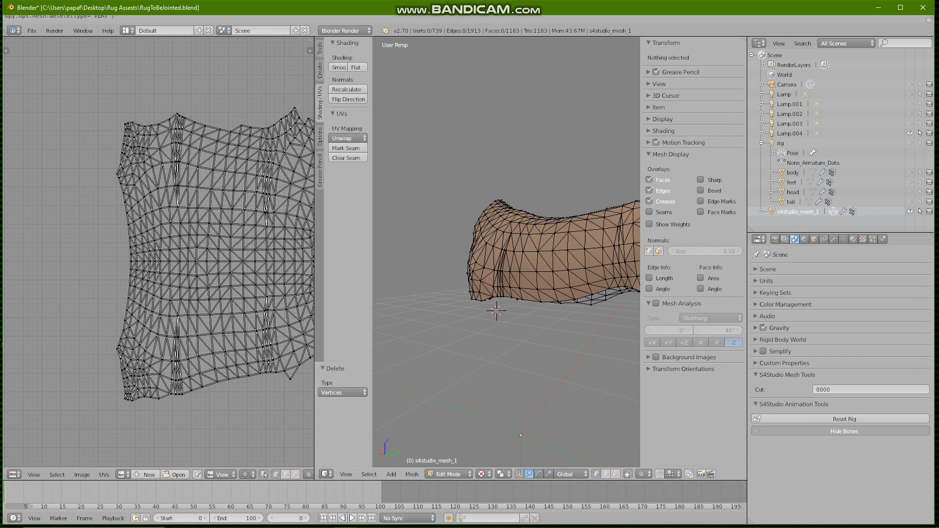
pyautogui.moveTo(507, 249); pyautogui.dragTo(522, 249, button='middle')
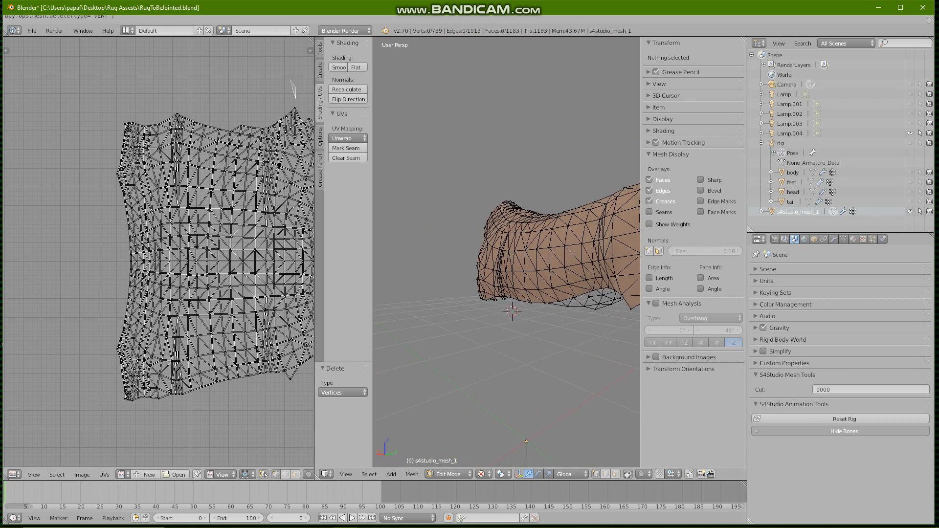
# Delete ten vertices along the UV layout's top edge, leaving 729 vertices
pyautogui.moveTo(293, 83); pyautogui.dragTo(239, 129)
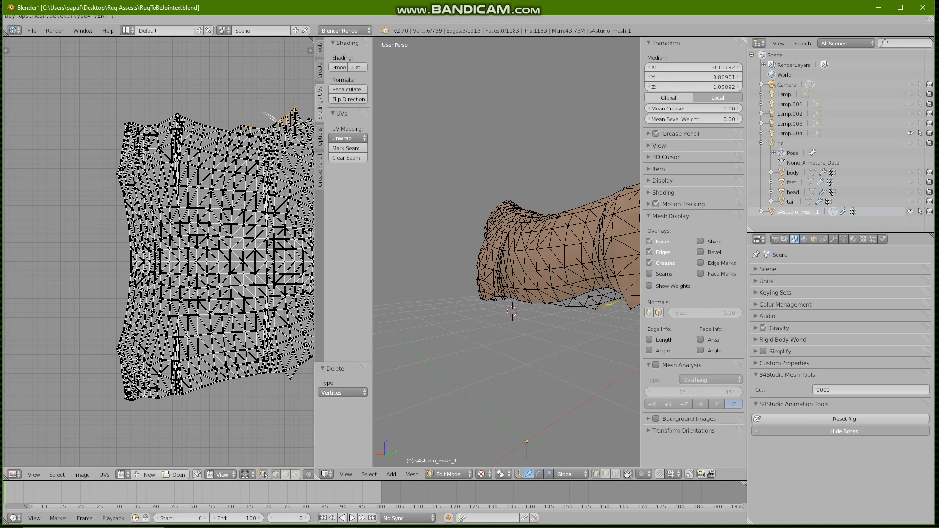
pyautogui.keyDown('ctrl'); pyautogui.moveTo(260, 112); pyautogui.dragTo(231, 122); pyautogui.keyUp('ctrl')
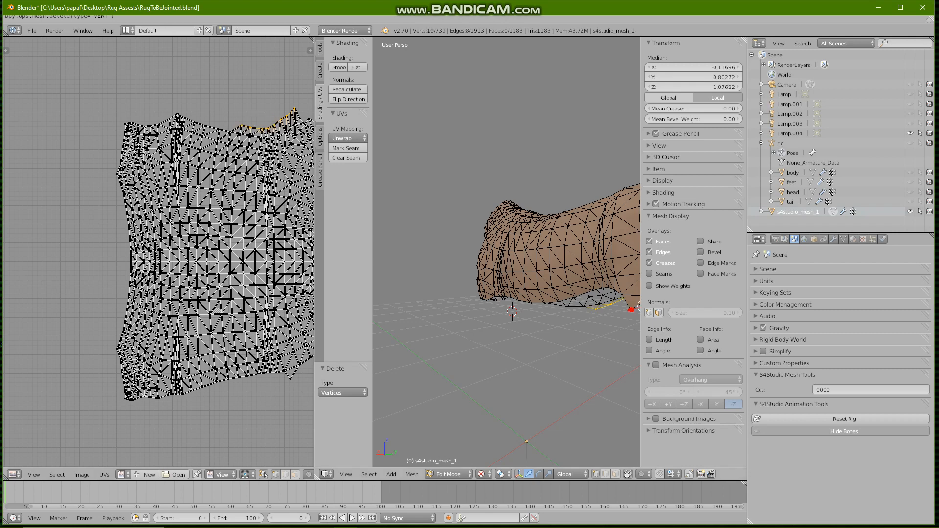
pyautogui.press('x')
pyautogui.press('Return')
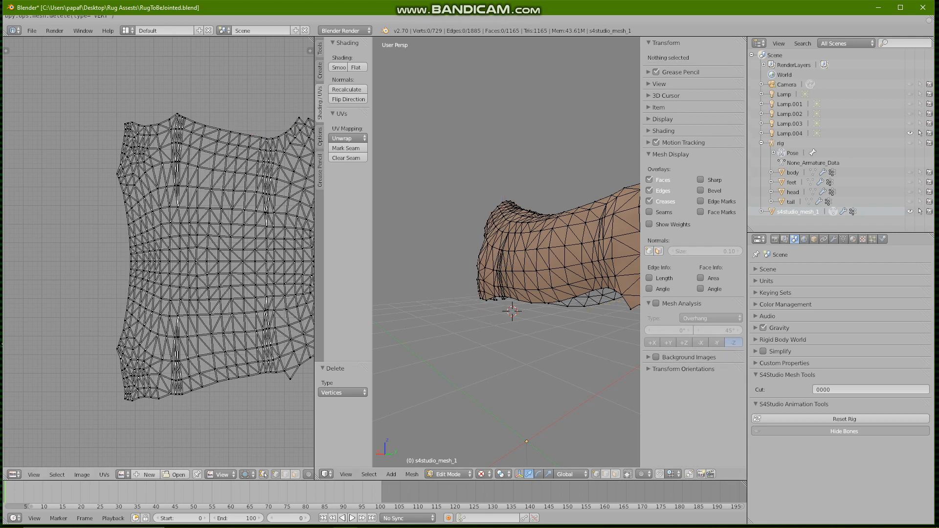
pyautogui.scroll(-2, 213, 256)
pyautogui.scroll(2, 213, 257)
pyautogui.moveTo(212, 257); pyautogui.dragTo(126, 248, button='middle')
pyautogui.moveTo(513, 294)
pyautogui.mouseDown(button='middle')
pyautogui.moveTo(484, 279)
pyautogui.moveTo(470, 249)
pyautogui.moveTo(448, 253)
pyautogui.mouseUp(button='middle')
pyautogui.scroll(3, 506, 256)
pyautogui.scroll(-5, 507, 256)
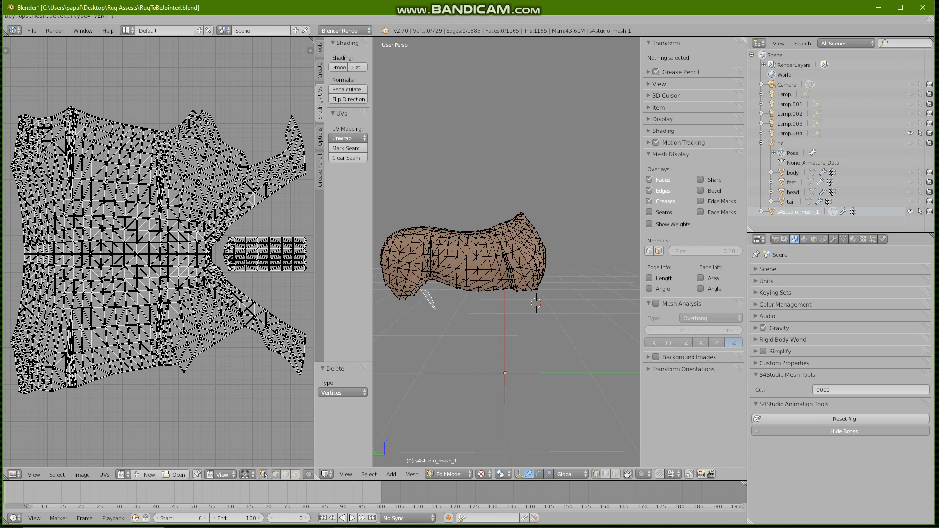
# Brush-select the vertices at the mesh's lower-left end with C and delete them
pyautogui.press('c')
pyautogui.moveTo(411, 292); pyautogui.dragTo(402, 290)
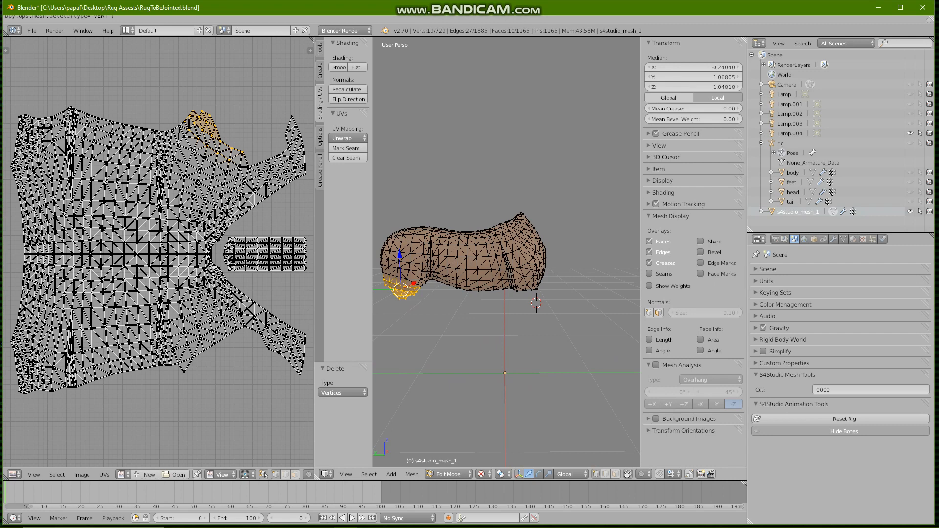
pyautogui.press('Escape')
pyautogui.press('a')
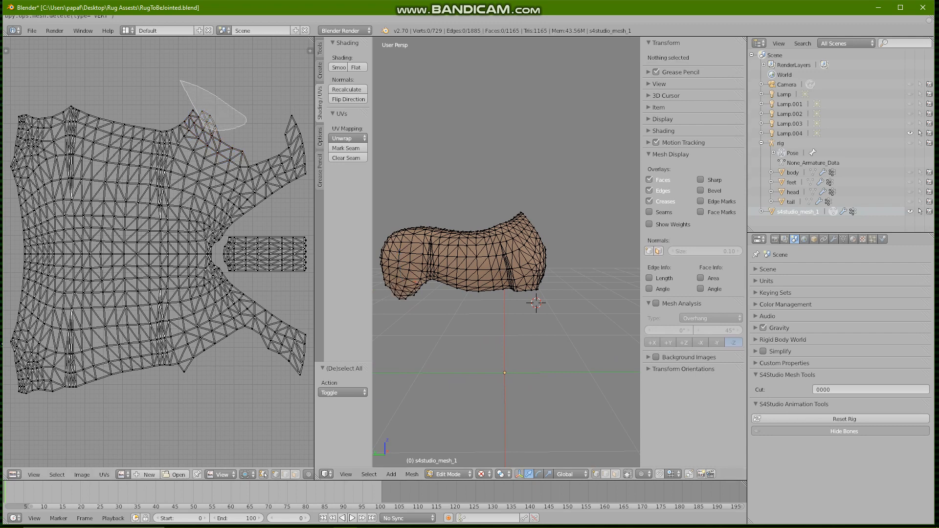
pyautogui.press('c')
pyautogui.click(406, 295)
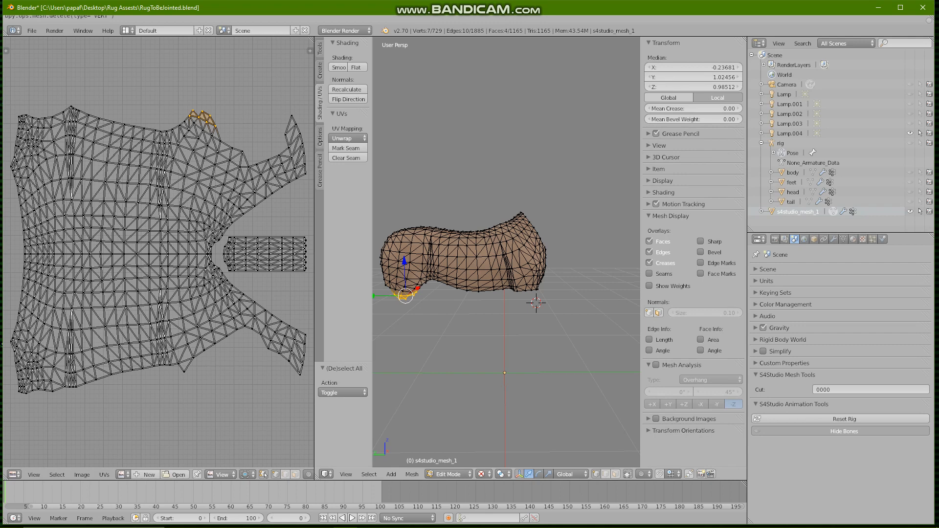
pyautogui.press('x')
pyautogui.click(421, 263)
pyautogui.moveTo(535, 303)
pyautogui.mouseDown(button='middle')
pyautogui.moveTo(469, 297)
pyautogui.moveTo(536, 300)
pyautogui.mouseUp(button='middle')
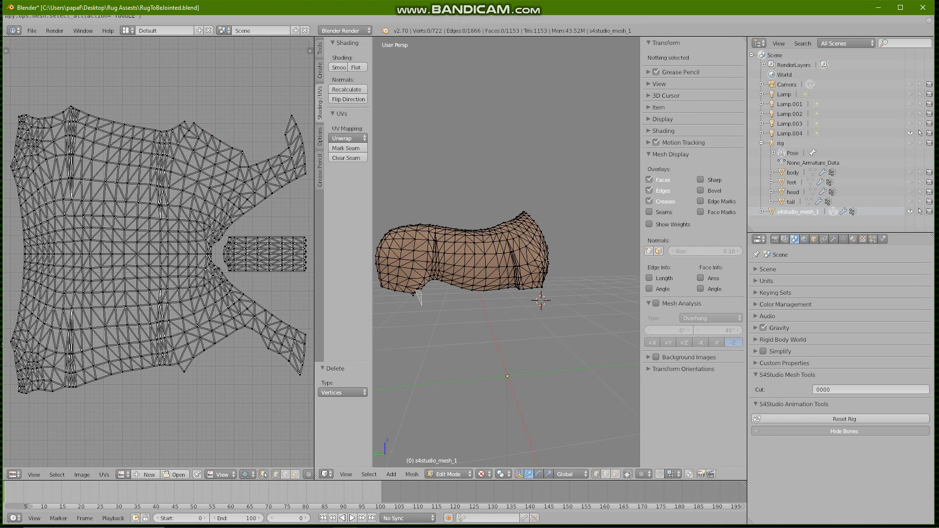
# Delete the remaining lower-end vertices and a single stray vertex nearby
pyautogui.moveTo(376, 282); pyautogui.dragTo(415, 303)
pyautogui.press('x')
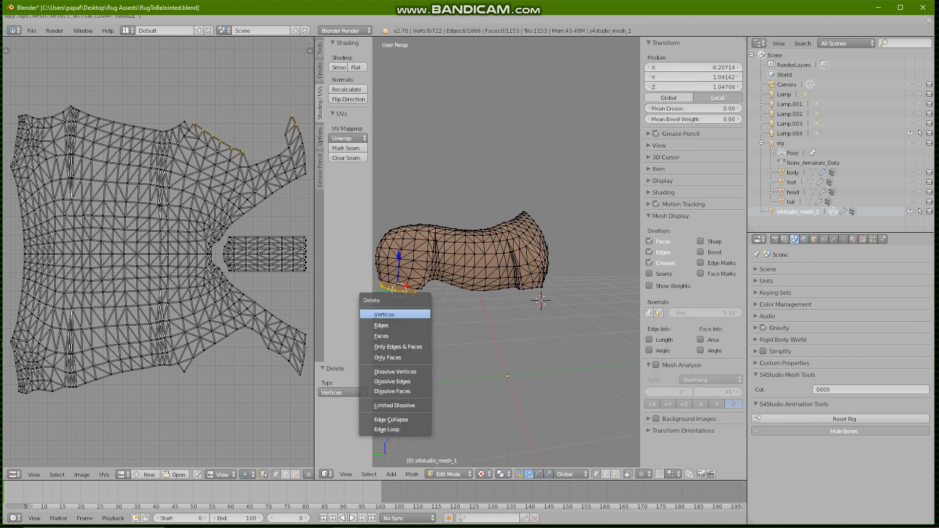
pyautogui.press('Return')
pyautogui.moveTo(541, 302); pyautogui.dragTo(545, 296, button='middle')
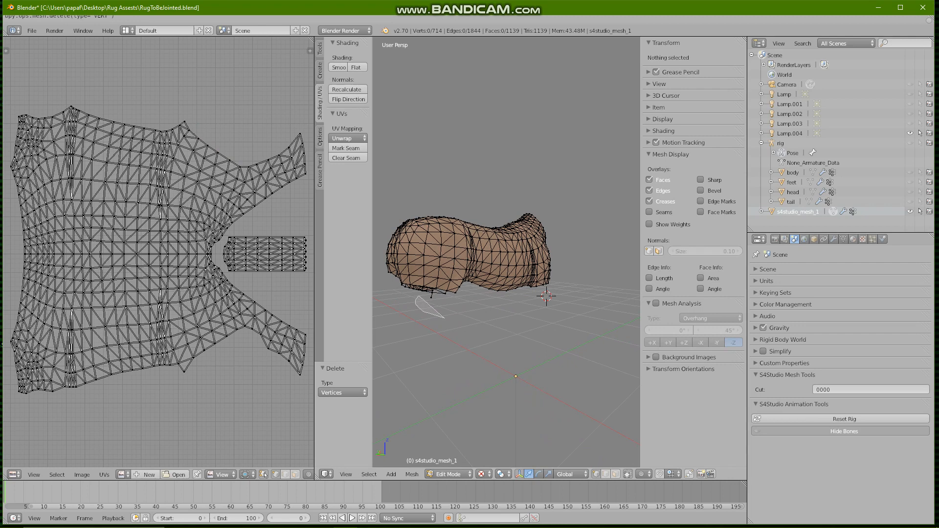
pyautogui.keyDown('ctrl'); pyautogui.moveTo(429, 297); pyautogui.dragTo(433, 294); pyautogui.keyUp('ctrl')
pyautogui.press('x')
pyautogui.press('Up')
pyautogui.press('Return')
pyautogui.moveTo(547, 296)
pyautogui.mouseDown(button='middle')
pyautogui.moveTo(483, 293)
pyautogui.moveTo(501, 284)
pyautogui.mouseUp(button='middle')
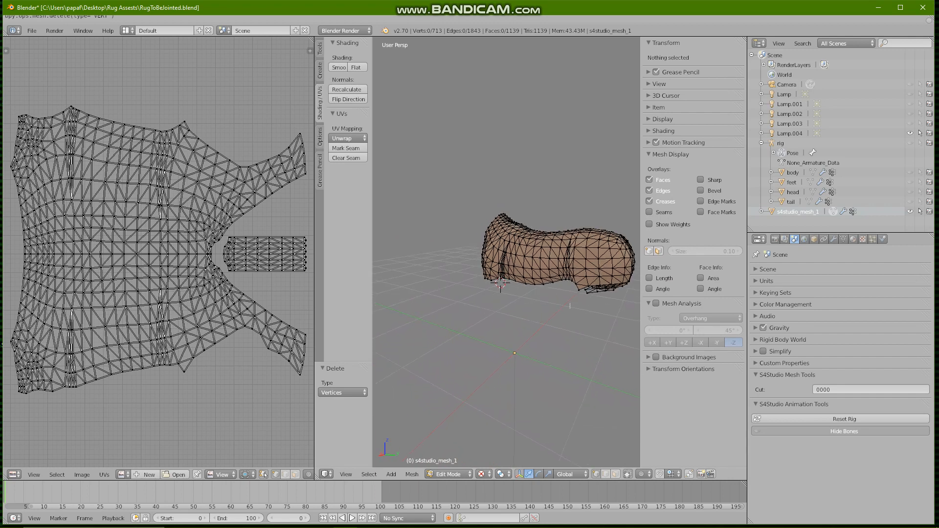
# Delete another stray vertex and the leftover vertices at the lower end
pyautogui.keyDown('ctrl'); pyautogui.moveTo(570, 305); pyautogui.dragTo(579, 286); pyautogui.keyUp('ctrl')
pyautogui.press('x')
pyautogui.click(546, 295)
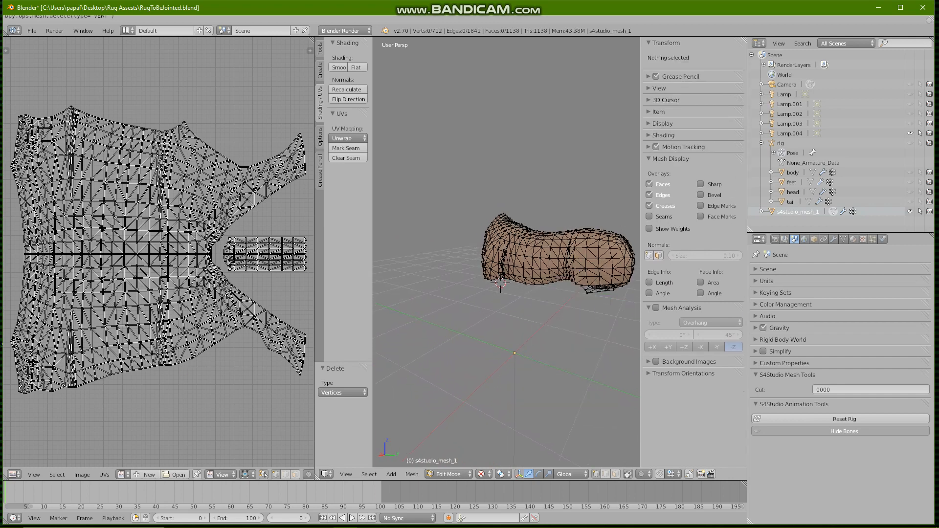
pyautogui.moveTo(546, 295); pyautogui.dragTo(495, 297, button='middle')
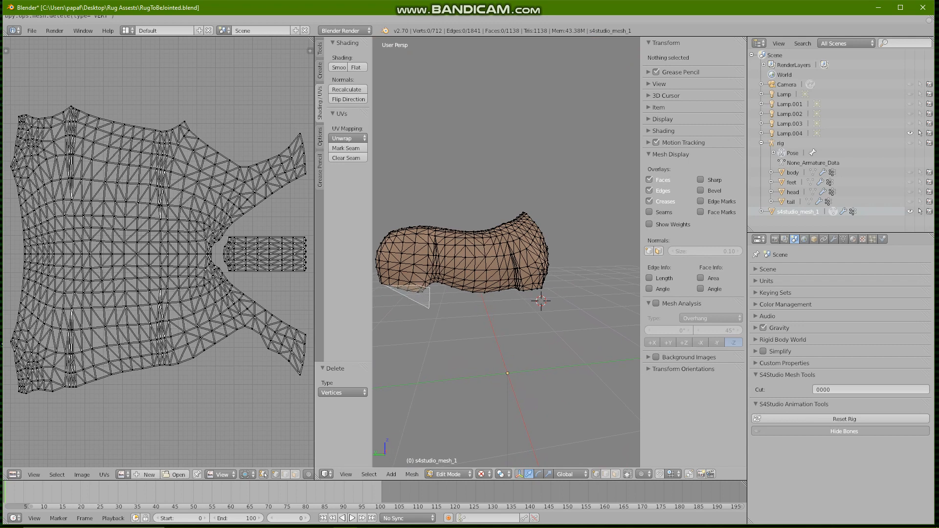
pyautogui.keyDown('ctrl'); pyautogui.moveTo(425, 306); pyautogui.dragTo(388, 288); pyautogui.keyUp('ctrl')
pyautogui.press('x')
pyautogui.click(388, 290)
pyautogui.scroll(-2, 693, 220)
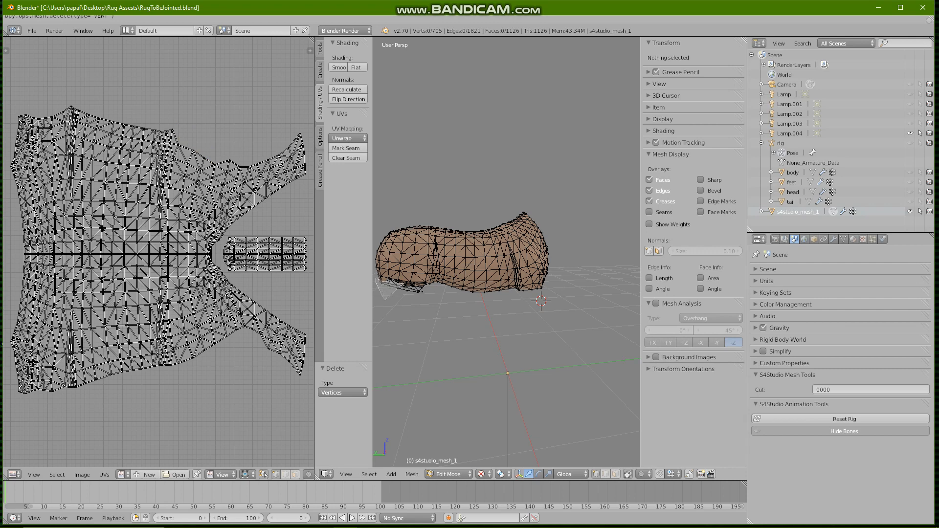
# Delete more leftovers and the vertices along the lower-left edge, reaching 682 vertices
pyautogui.keyDown('ctrl'); pyautogui.moveTo(422, 291); pyautogui.dragTo(433, 298); pyautogui.keyUp('ctrl')
pyautogui.press('x')
pyautogui.click(381, 308)
pyautogui.moveTo(382, 308); pyautogui.dragTo(373, 309, button='middle')
pyautogui.keyDown('ctrl'); pyautogui.moveTo(432, 303); pyautogui.dragTo(379, 286); pyautogui.keyUp('ctrl')
pyautogui.press('x')
pyautogui.click(377, 299)
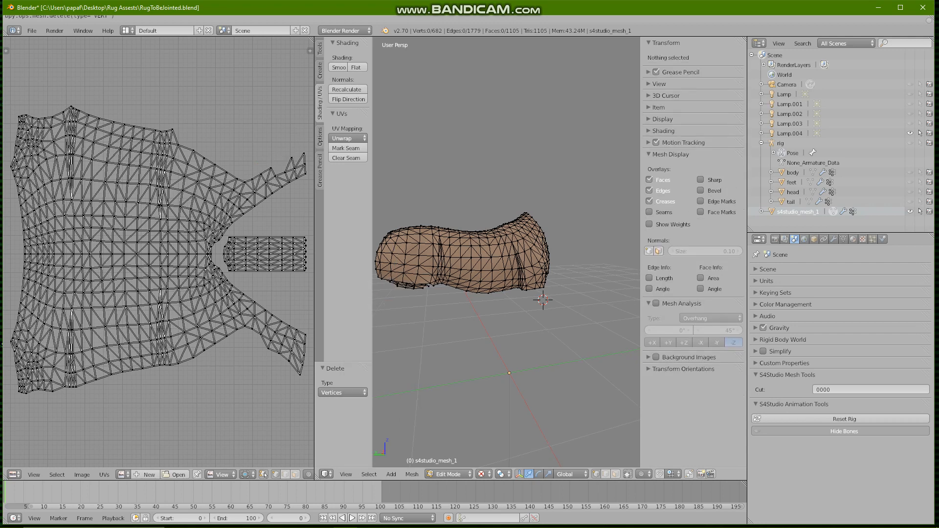
pyautogui.moveTo(377, 299)
pyautogui.mouseDown(button='middle')
pyautogui.moveTo(367, 301)
pyautogui.moveTo(496, 315)
pyautogui.mouseUp(button='middle')
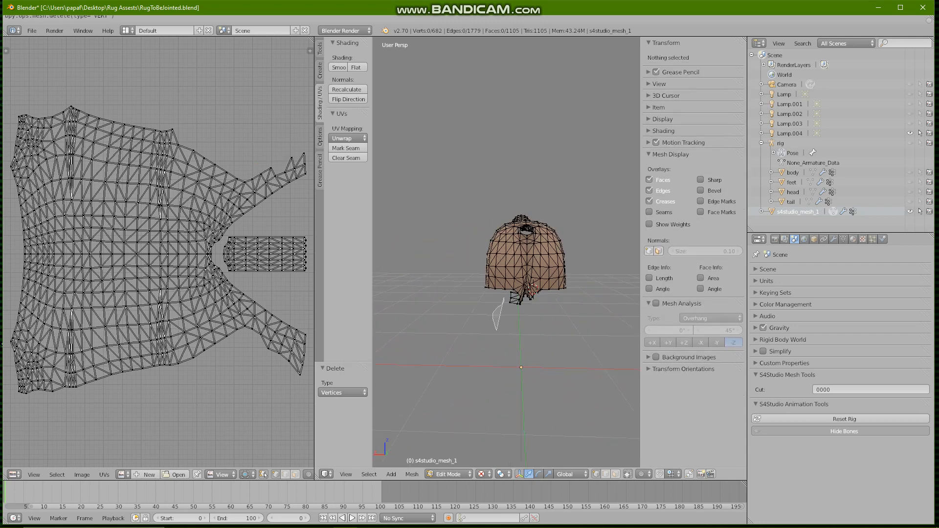
pyautogui.keyDown('ctrl'); pyautogui.moveTo(512, 293); pyautogui.dragTo(523, 296); pyautogui.keyUp('ctrl')
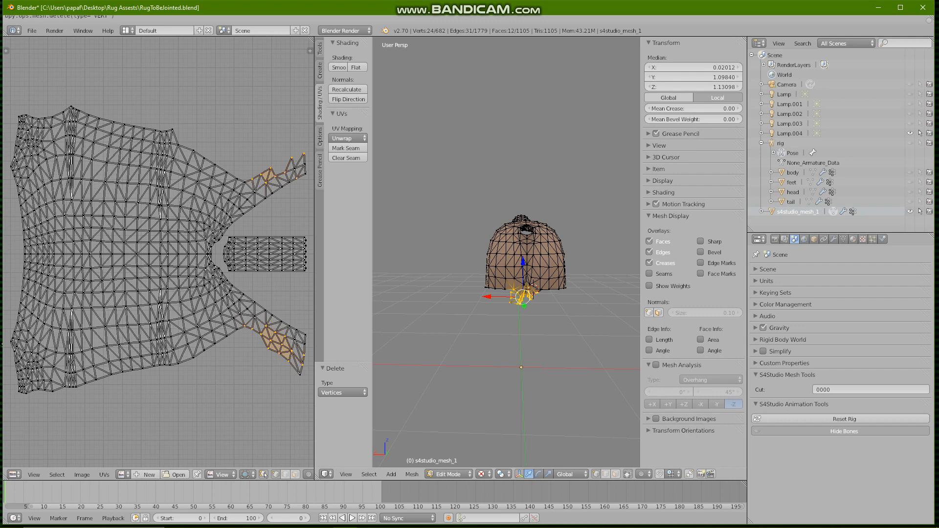
pyautogui.press('g')
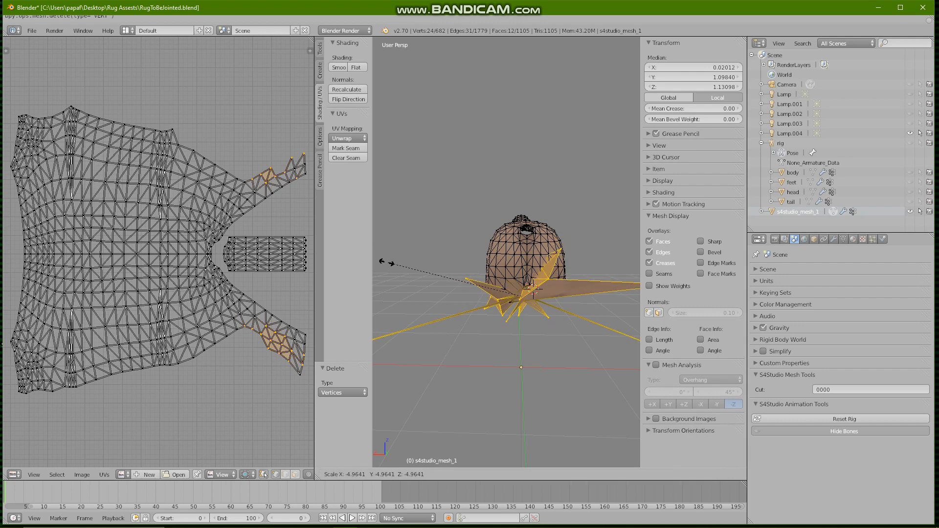
pyautogui.press('Escape')
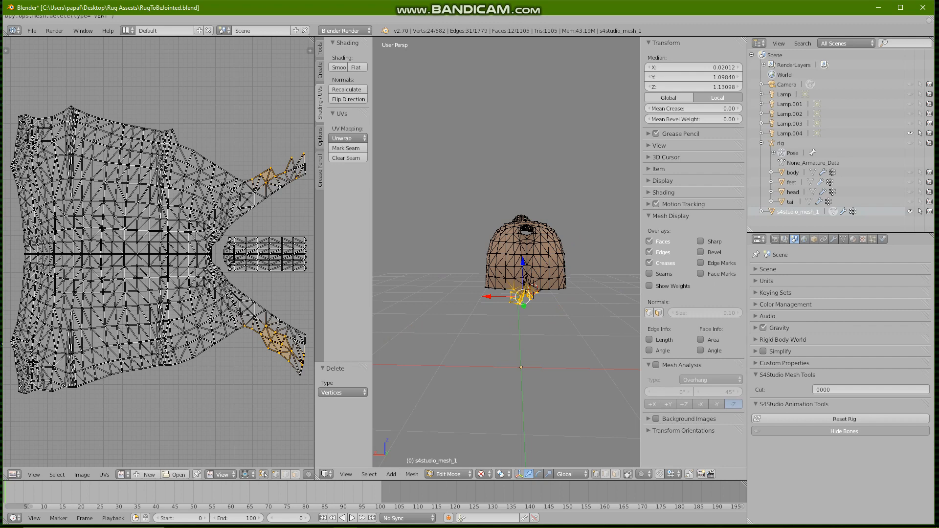
pyautogui.press('a')
pyautogui.moveTo(513, 221)
pyautogui.mouseDown(button='middle')
pyautogui.moveTo(547, 281)
pyautogui.moveTo(527, 259)
pyautogui.mouseUp(button='middle')
pyautogui.press('a')
pyautogui.press('a')
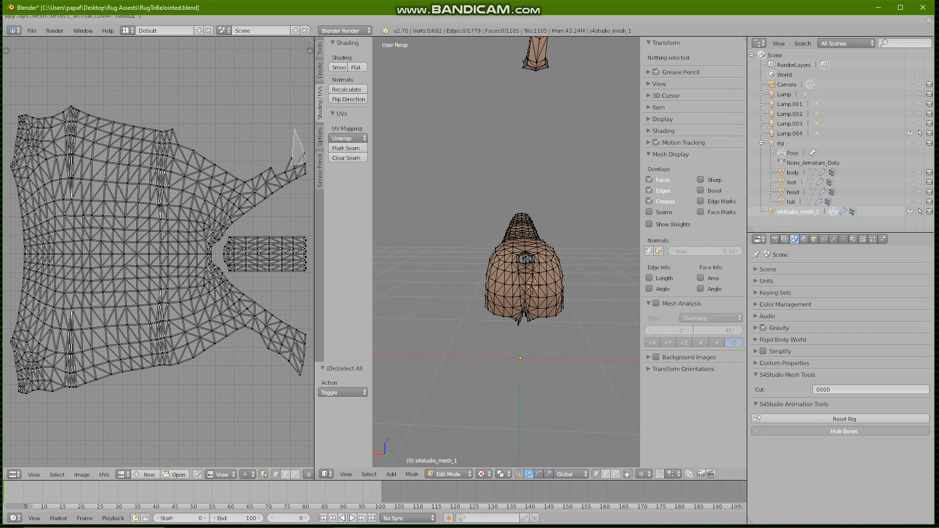
pyautogui.click(291, 158)
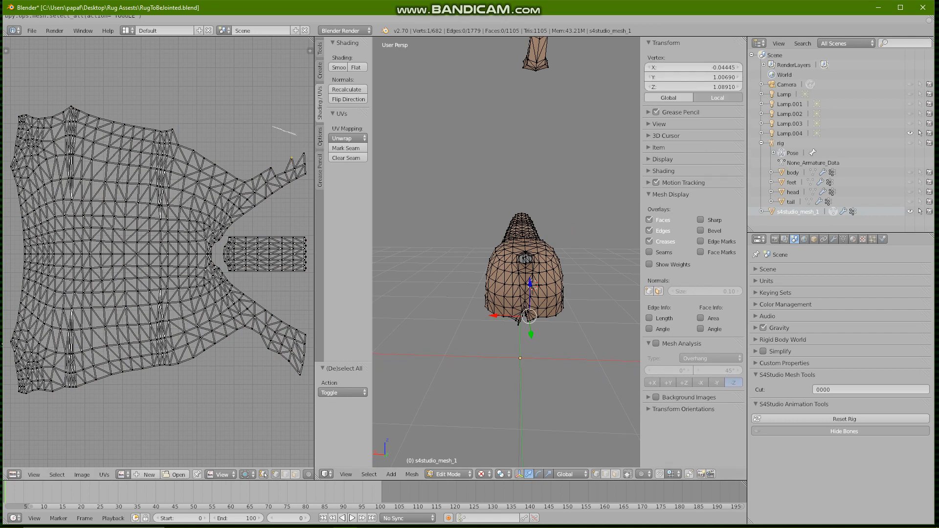
pyautogui.keyDown('ctrl'); pyautogui.moveTo(296, 136); pyautogui.dragTo(266, 133); pyautogui.keyUp('ctrl')
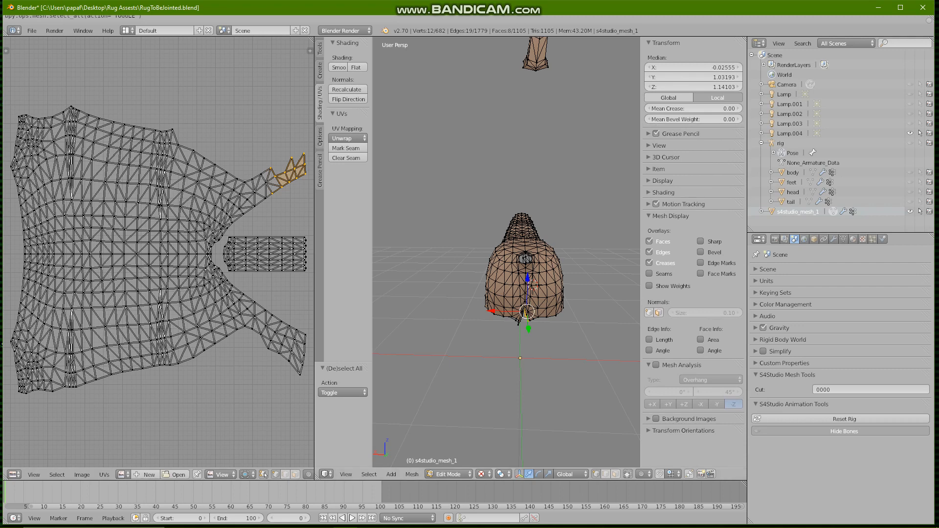
pyautogui.moveTo(288, 208)
pyautogui.keyDown('ctrl'); pyautogui.mouseDown()
pyautogui.moveTo(256, 204)
pyautogui.moveTo(282, 158)
pyautogui.mouseUp(); pyautogui.keyUp('ctrl')
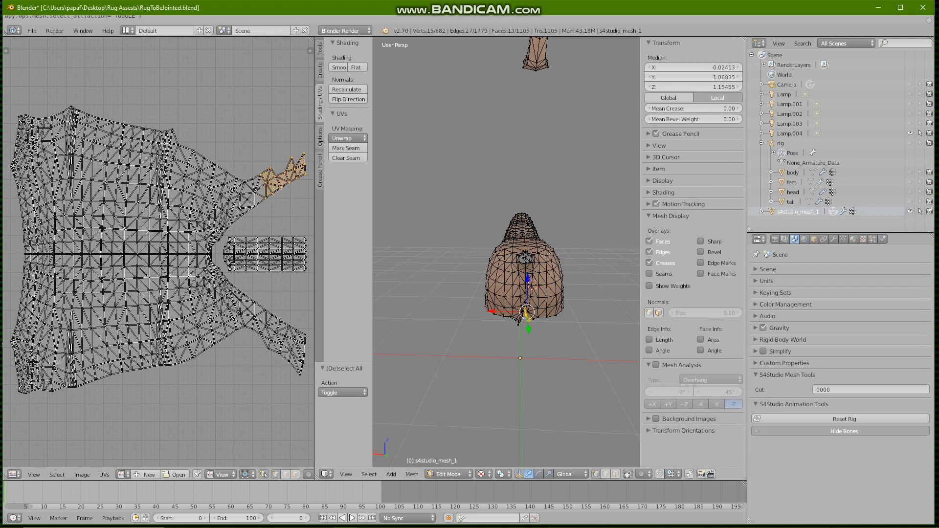
pyautogui.press('a')
pyautogui.moveTo(514, 294); pyautogui.dragTo(544, 236, button='middle')
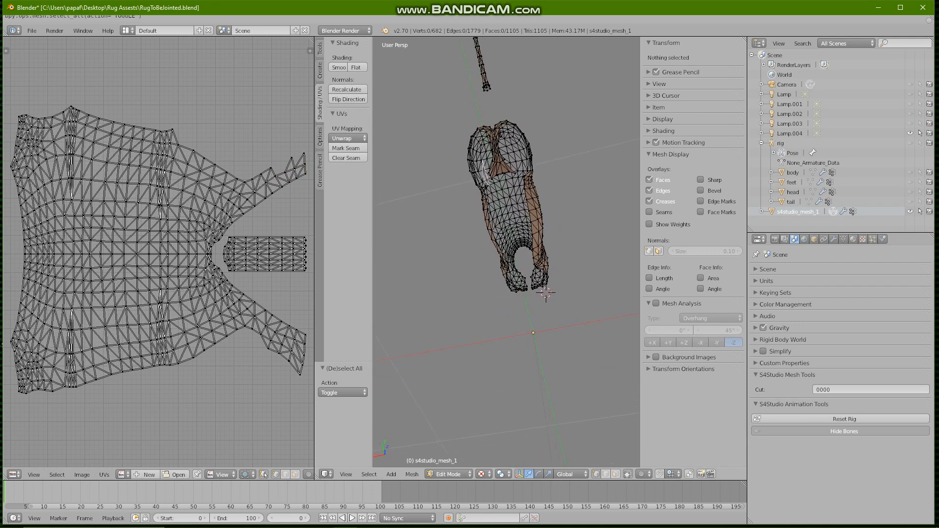
# Lasso-select the two leg strips and rear-opening vertices, refine in the UV editor, and delete them
pyautogui.keyDown('ctrl'); pyautogui.moveTo(488, 184); pyautogui.dragTo(490, 132); pyautogui.keyUp('ctrl')
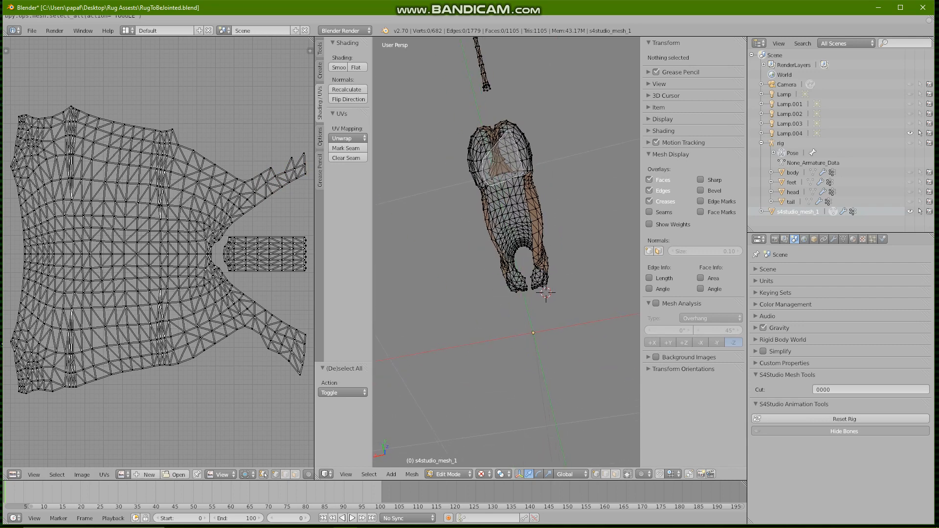
pyautogui.keyDown('ctrl'); pyautogui.moveTo(490, 132); pyautogui.dragTo(479, 140); pyautogui.keyUp('ctrl')
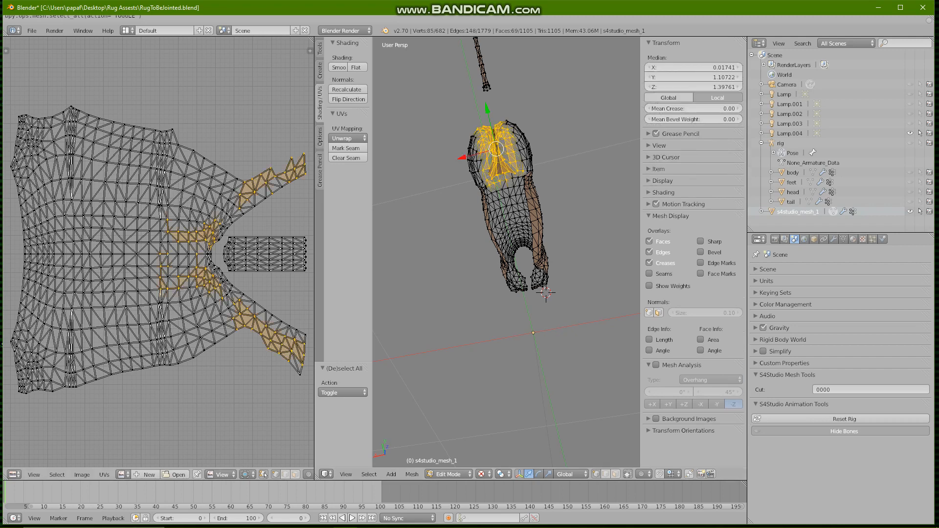
pyautogui.keyDown('ctrl'); pyautogui.moveTo(134, 177); pyautogui.dragTo(226, 276); pyautogui.keyUp('ctrl')
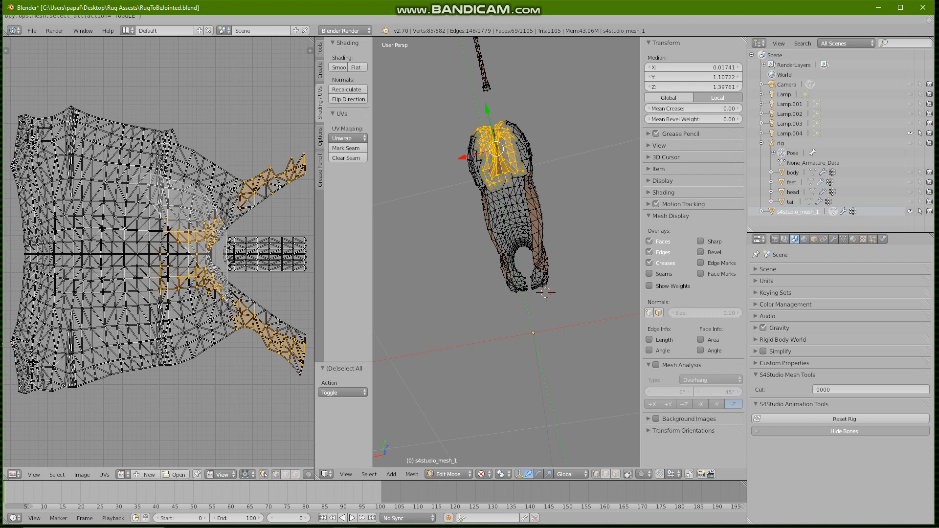
pyautogui.keyDown('ctrl'); pyautogui.keyDown('shift'); pyautogui.moveTo(226, 276); pyautogui.dragTo(132, 308); pyautogui.keyUp('shift'); pyautogui.keyUp('ctrl')
pyautogui.moveTo(506, 220); pyautogui.dragTo(507, 279, button='middle')
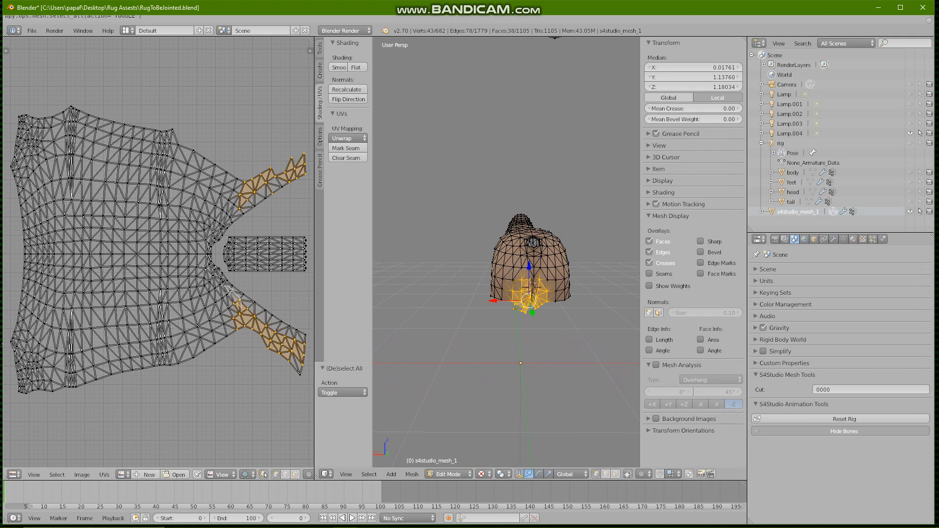
pyautogui.keyDown('ctrl'); pyautogui.keyDown('shift'); pyautogui.moveTo(234, 288); pyautogui.dragTo(242, 294); pyautogui.keyUp('shift'); pyautogui.keyUp('ctrl')
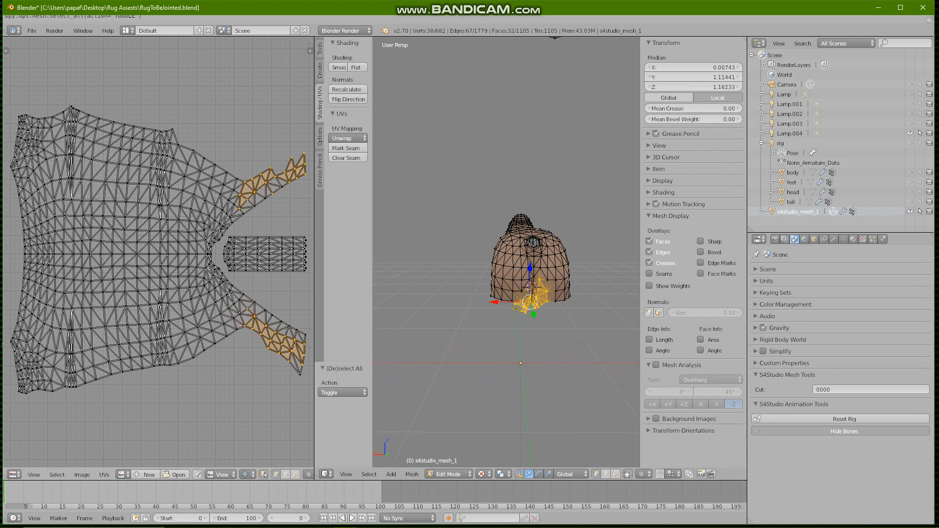
pyautogui.moveTo(522, 257)
pyautogui.mouseDown(button='middle')
pyautogui.moveTo(550, 246)
pyautogui.moveTo(561, 221)
pyautogui.mouseUp(button='middle')
pyautogui.moveTo(513, 279); pyautogui.dragTo(498, 312, button='middle')
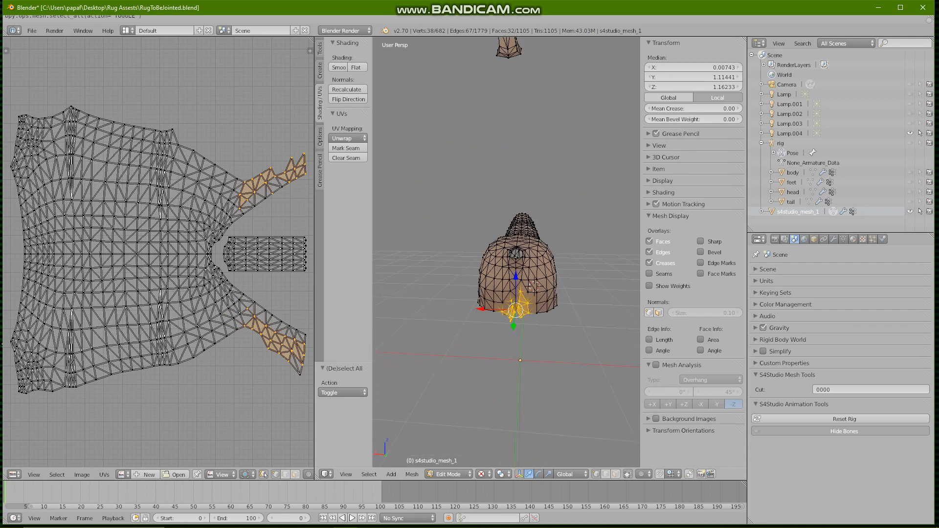
pyautogui.press('x')
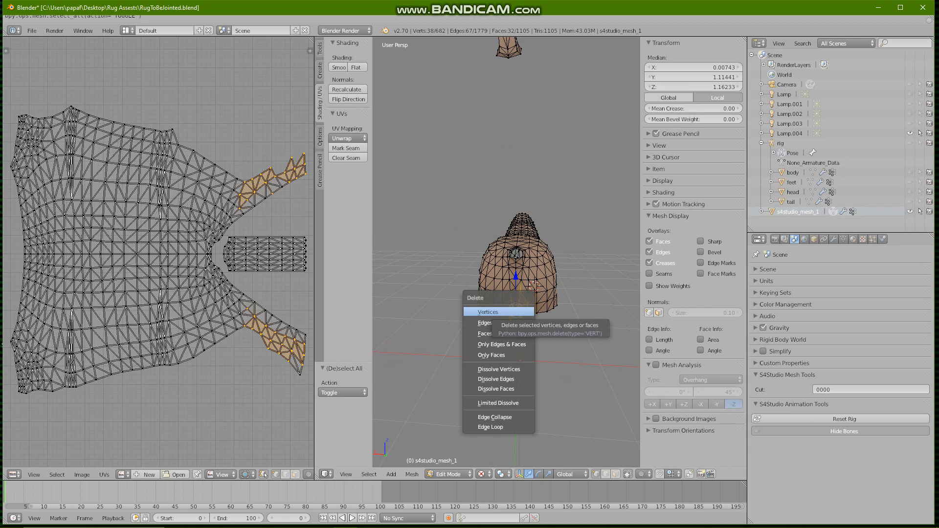
pyautogui.click(488, 311)
pyautogui.moveTo(513, 294); pyautogui.dragTo(533, 286, button='middle')
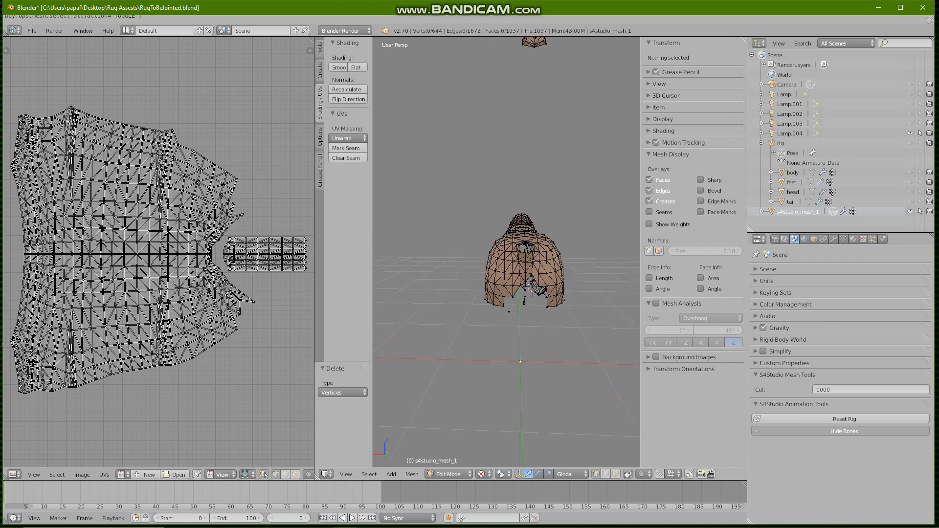
# Delete the vertices around the rear opening and three vertices along the belly opening
pyautogui.keyDown('ctrl'); pyautogui.moveTo(511, 330); pyautogui.dragTo(522, 299); pyautogui.keyUp('ctrl')
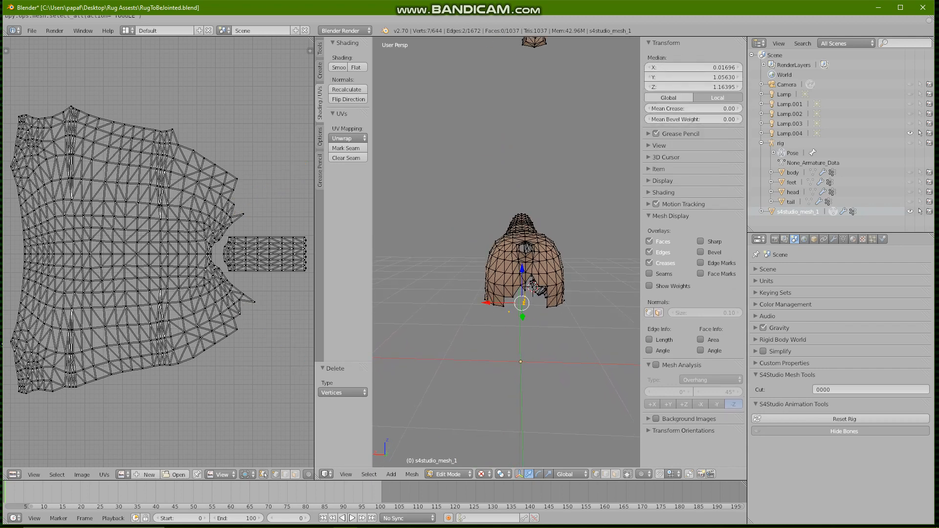
pyautogui.press('x')
pyautogui.click(514, 306)
pyautogui.moveTo(513, 307); pyautogui.dragTo(518, 301, button='middle')
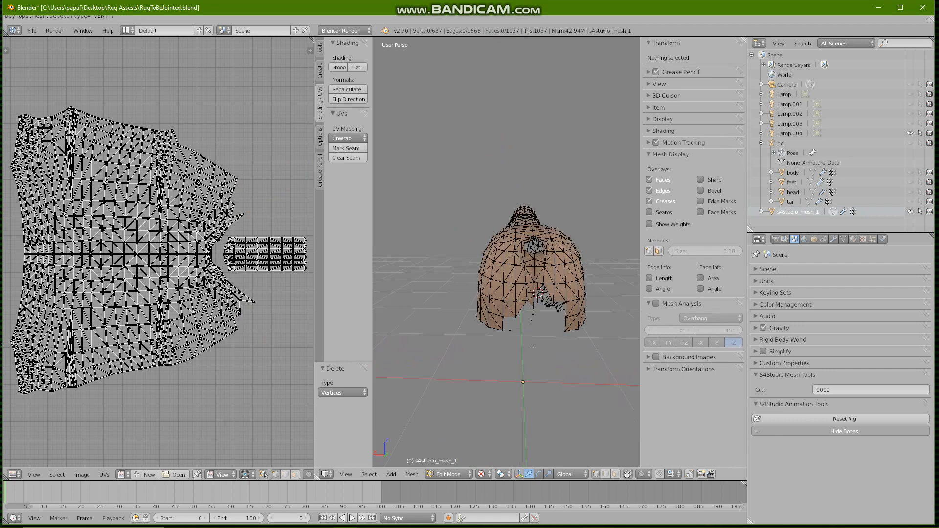
pyautogui.keyDown('ctrl'); pyautogui.moveTo(523, 346); pyautogui.dragTo(535, 306); pyautogui.keyUp('ctrl')
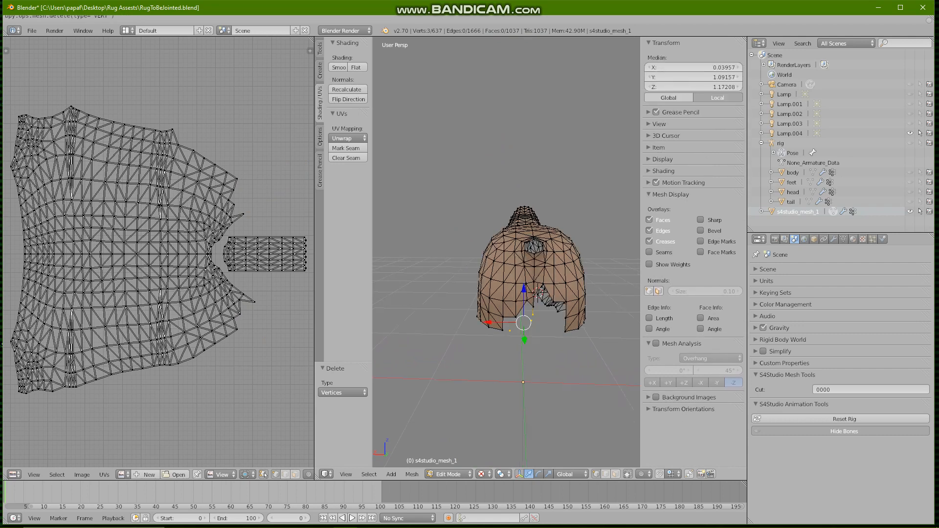
pyautogui.press('x')
pyautogui.click(513, 306)
pyautogui.moveTo(514, 306); pyautogui.dragTo(513, 282, button='middle')
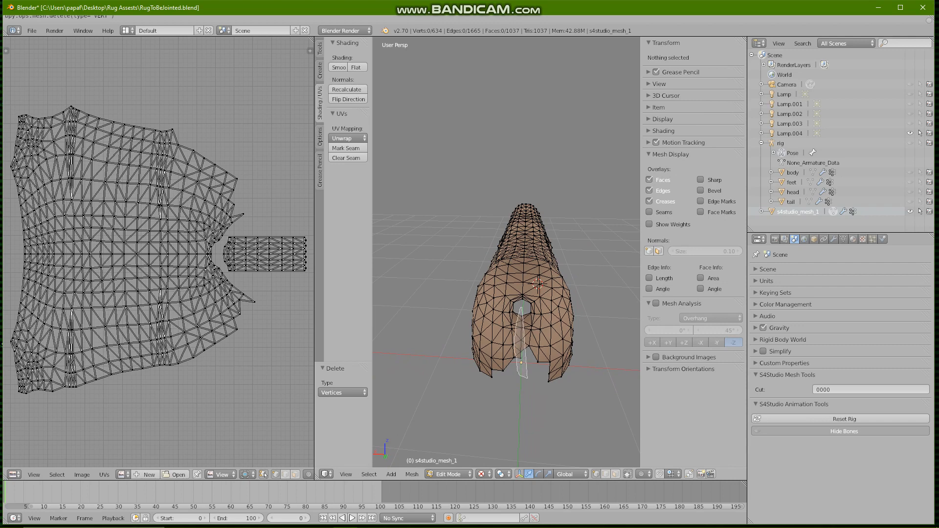
# Delete the six- and five-vertex loops around the belly gap and the lone arch-bottom vertex
pyautogui.keyDown('alt'); pyautogui.rightClick(522, 308); pyautogui.keyUp('alt')
pyautogui.press('x')
pyautogui.click(481, 357)
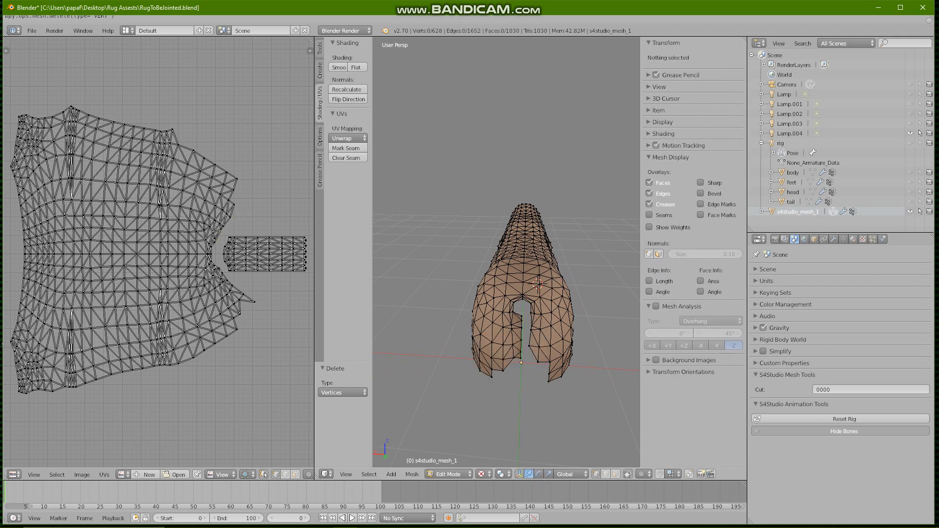
pyautogui.keyDown('alt'); pyautogui.rightClick(522, 345); pyautogui.keyUp('alt')
pyautogui.press('x')
pyautogui.click(522, 342)
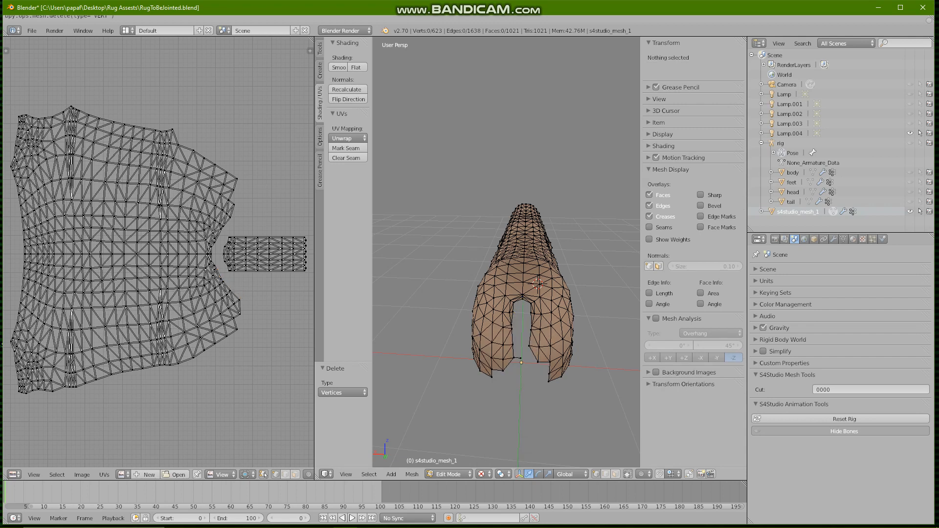
pyautogui.rightClick(520, 361)
pyautogui.press('x')
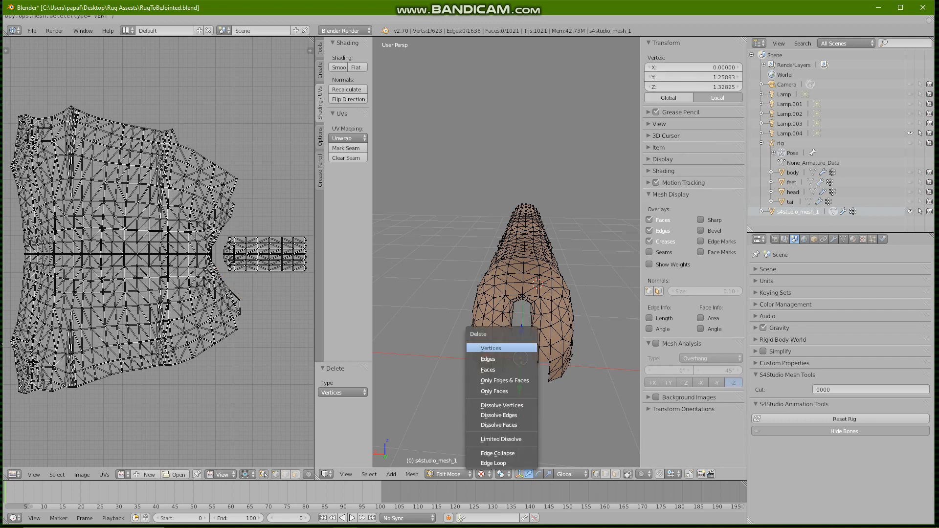
pyautogui.click(513, 348)
pyautogui.click(517, 390)
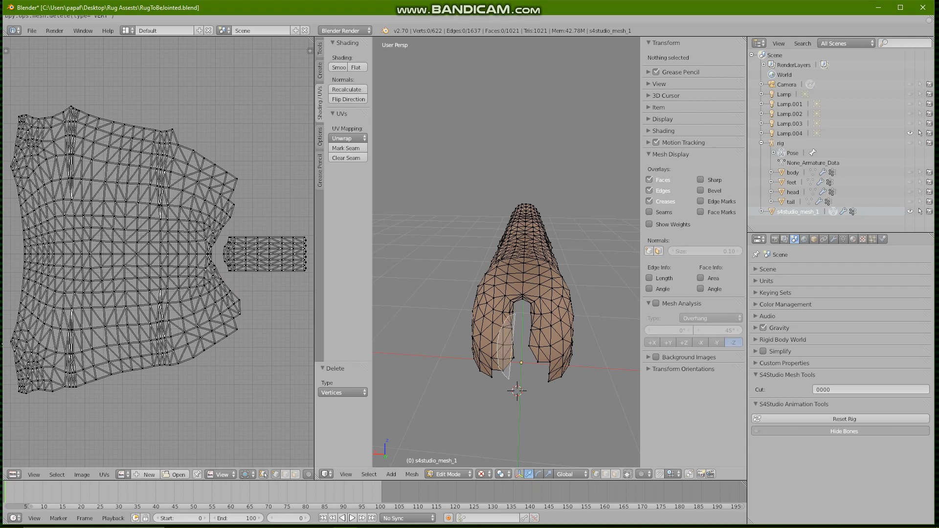
# Delete the inner left leg vertices and more vertices along the opening, reaching 611 vertices
pyautogui.keyDown('ctrl'); pyautogui.moveTo(498, 347); pyautogui.dragTo(521, 362); pyautogui.keyUp('ctrl')
pyautogui.press('x')
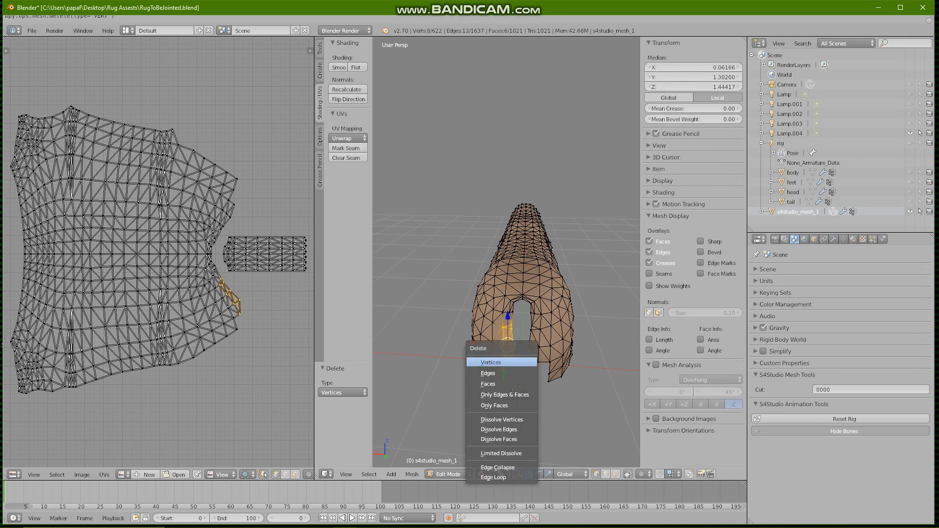
pyautogui.click(506, 358)
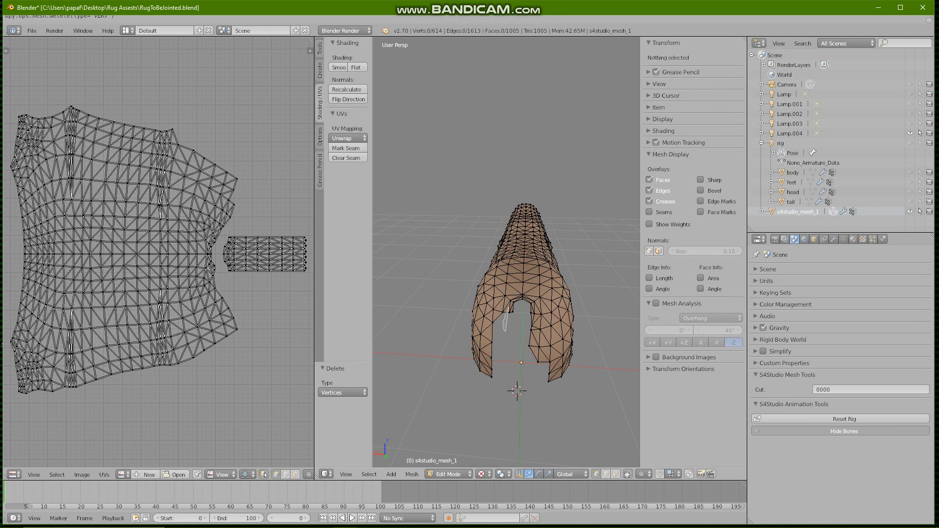
pyautogui.keyDown('ctrl'); pyautogui.moveTo(508, 309); pyautogui.dragTo(506, 326); pyautogui.keyUp('ctrl')
pyautogui.press('x')
pyautogui.click(499, 316)
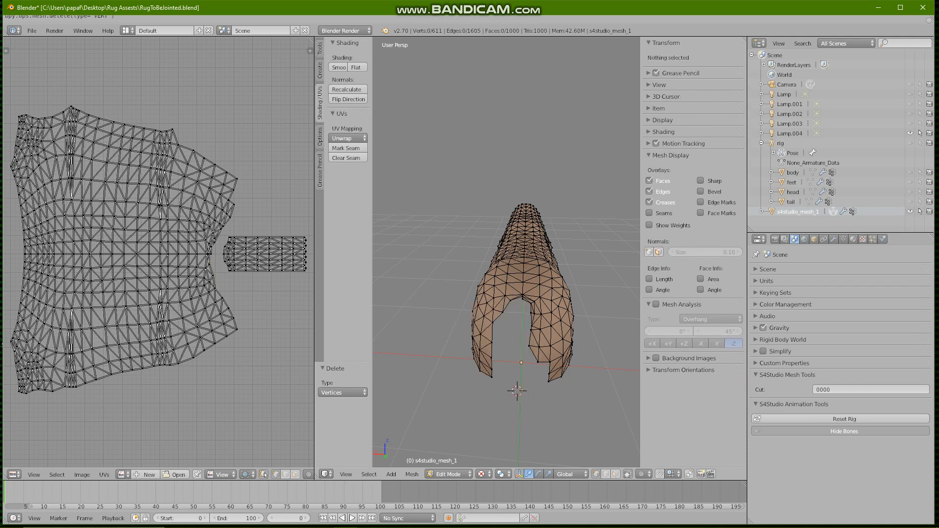
pyautogui.moveTo(499, 315); pyautogui.dragTo(514, 316, button='middle')
pyautogui.moveTo(517, 382); pyautogui.dragTo(516, 466, button='middle')
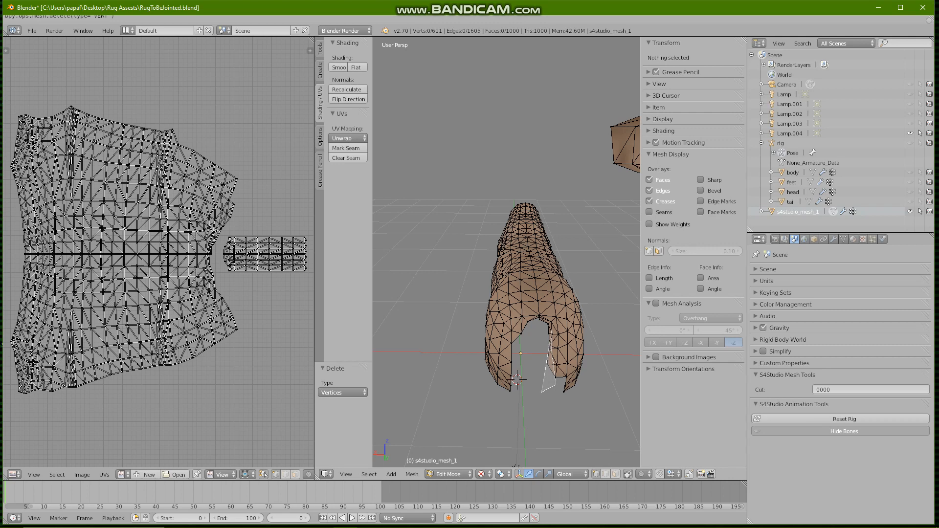
# Undo a wrong deletion, reselect the inner left leg edge and delete it
pyautogui.keyDown('ctrl'); pyautogui.moveTo(543, 389); pyautogui.dragTo(539, 324); pyautogui.keyUp('ctrl')
pyautogui.moveTo(517, 378); pyautogui.dragTo(515, 383, button='middle')
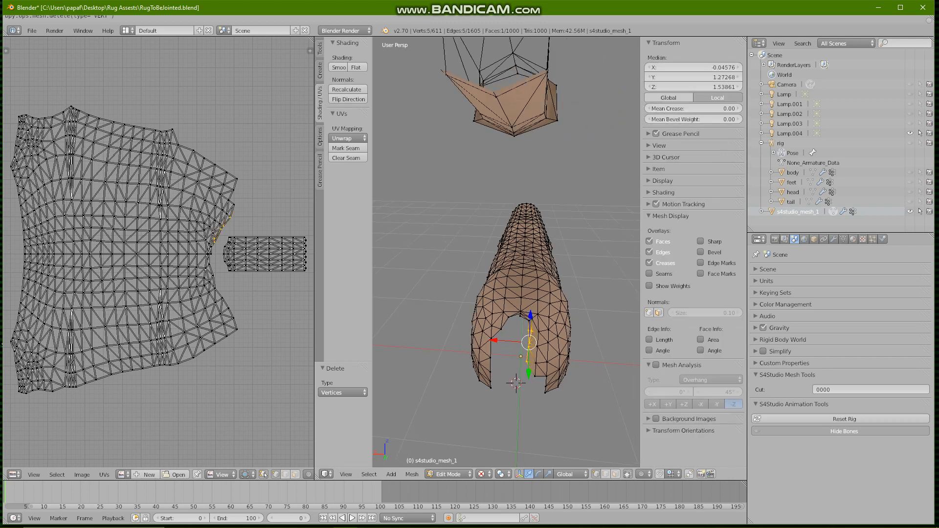
pyautogui.hotkey('ctrl', 'z')
pyautogui.hotkey('ctrl', 'z')
pyautogui.hotkey('ctrl', 'z')
pyautogui.hotkey('ctrl', 'z')
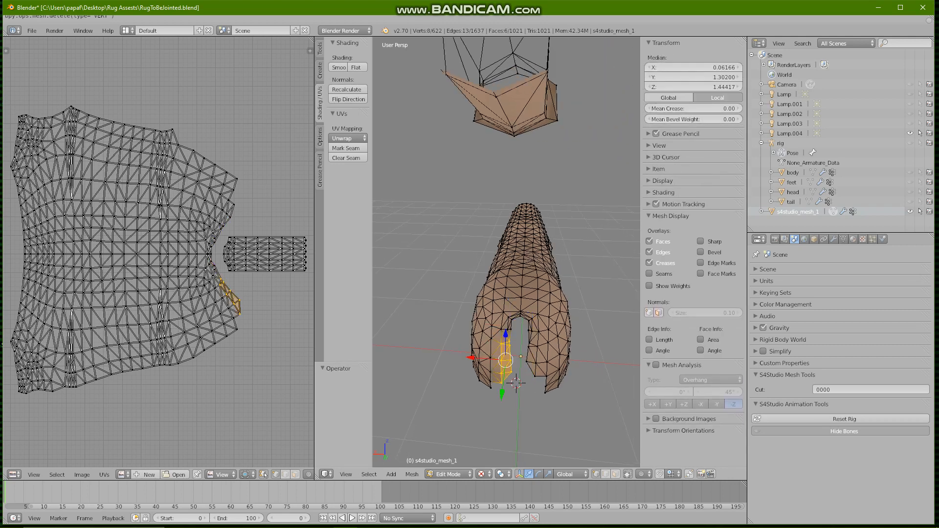
pyautogui.press('a')
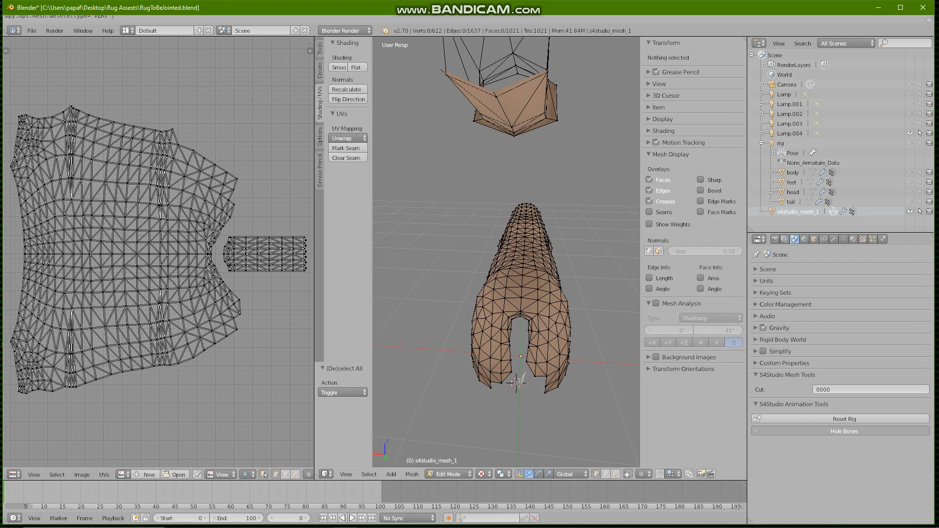
pyautogui.keyDown('ctrl'); pyautogui.moveTo(521, 378); pyautogui.dragTo(516, 382); pyautogui.keyUp('ctrl')
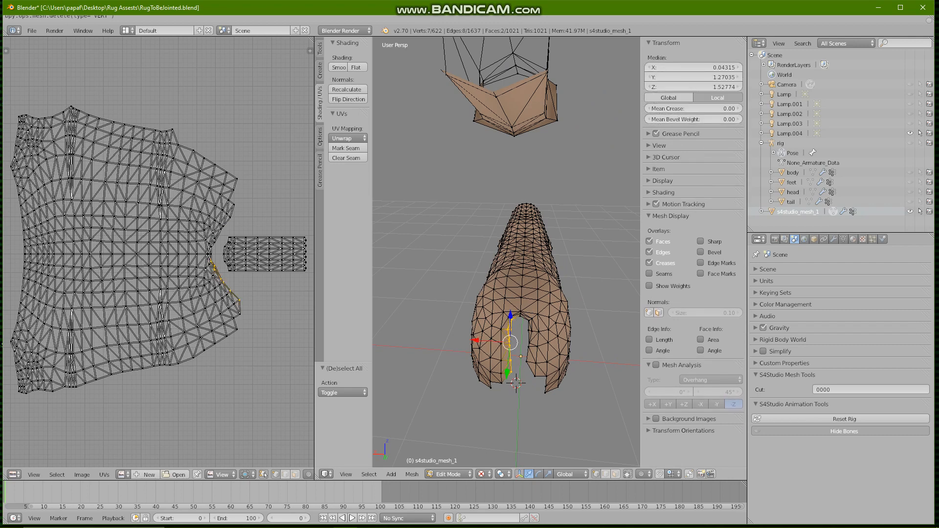
pyautogui.press('x')
pyautogui.press('Return')
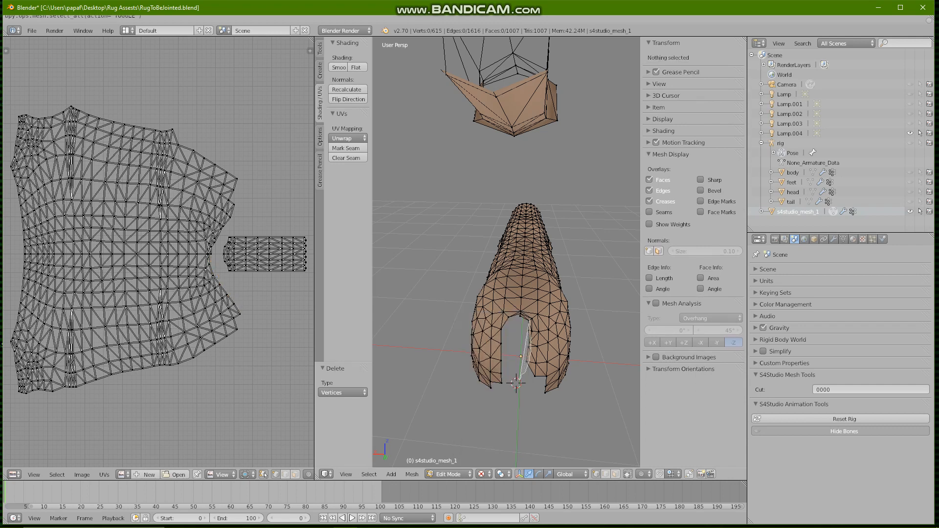
# Delete vertices around the leg gap, undo once, then select the inner arch vertices for deletion
pyautogui.keyDown('ctrl'); pyautogui.moveTo(516, 383); pyautogui.dragTo(515, 382); pyautogui.keyUp('ctrl')
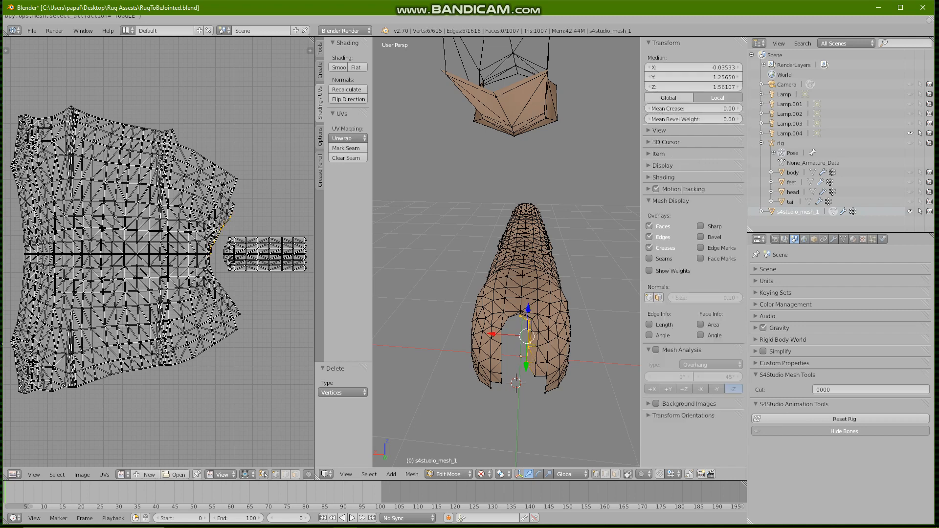
pyautogui.press('x')
pyautogui.press('Return')
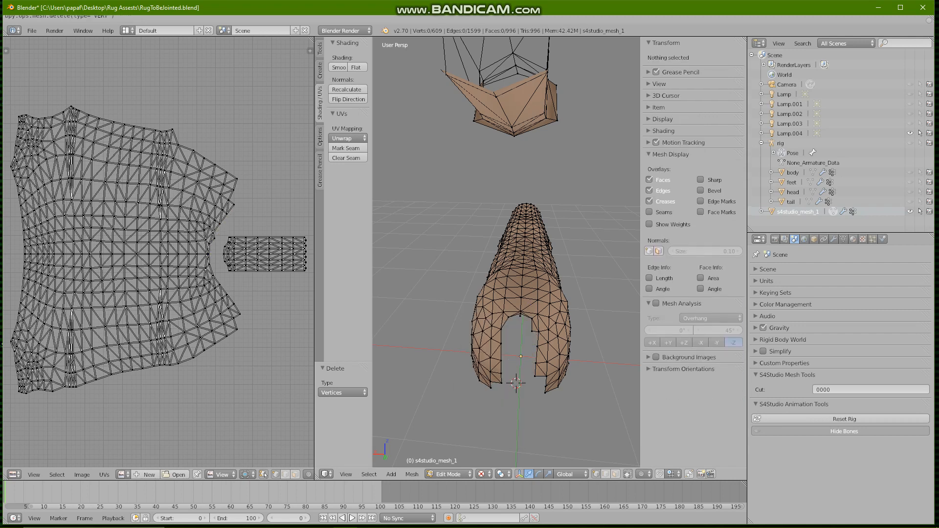
pyautogui.hotkey('ctrl', 'z')
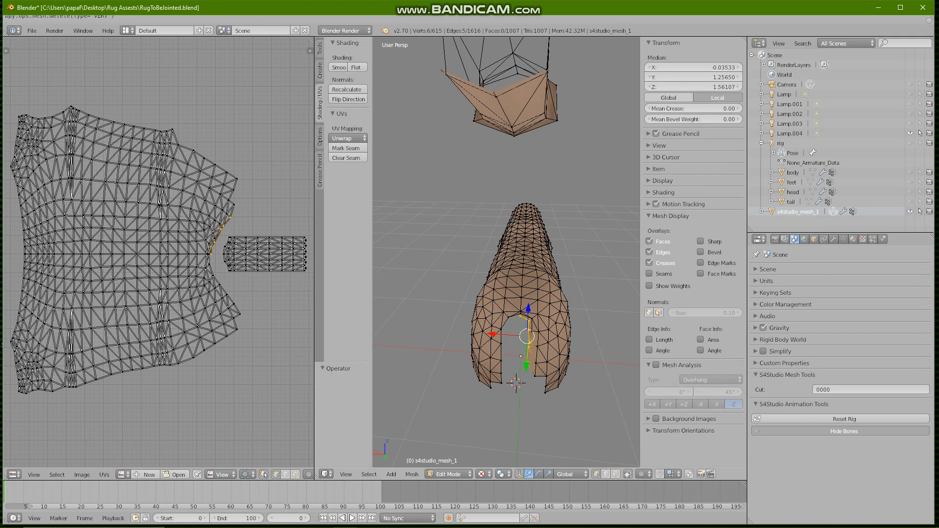
pyautogui.moveTo(516, 382); pyautogui.dragTo(470, 345, button='middle')
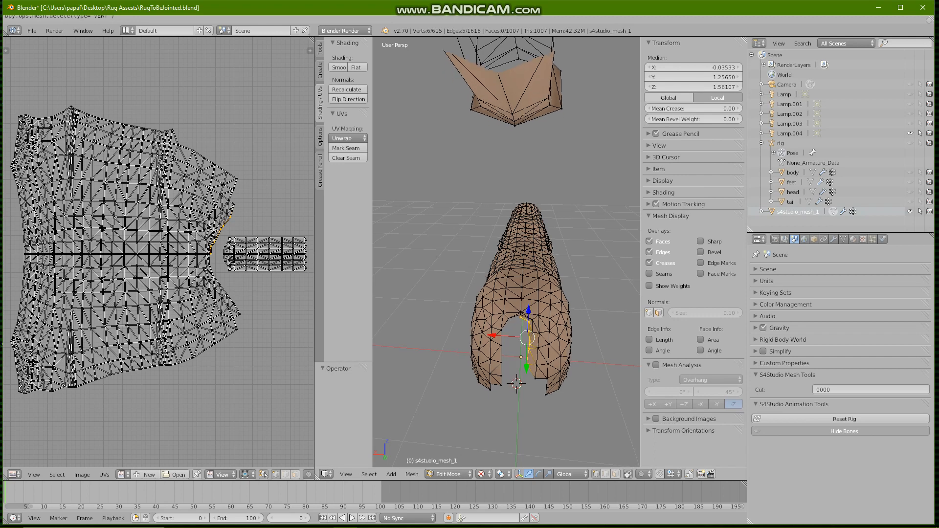
pyautogui.moveTo(521, 403)
pyautogui.mouseDown(button='middle')
pyautogui.moveTo(527, 454)
pyautogui.moveTo(518, 401)
pyautogui.mouseUp(button='middle')
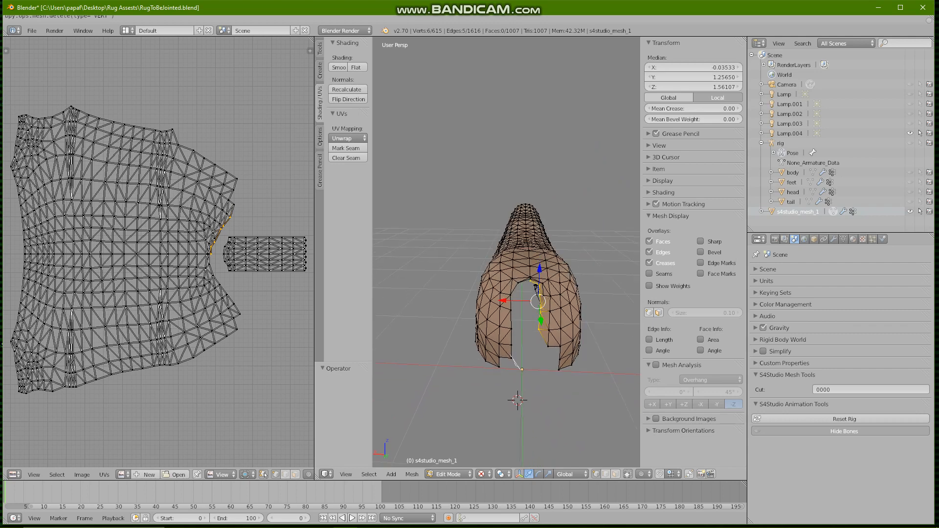
pyautogui.keyDown('ctrl'); pyautogui.moveTo(509, 355); pyautogui.dragTo(515, 302); pyautogui.keyUp('ctrl')
pyautogui.press('x')
# Delete the selected inner arch vertices and one vertex at the arch bottom
pyautogui.click(517, 332)
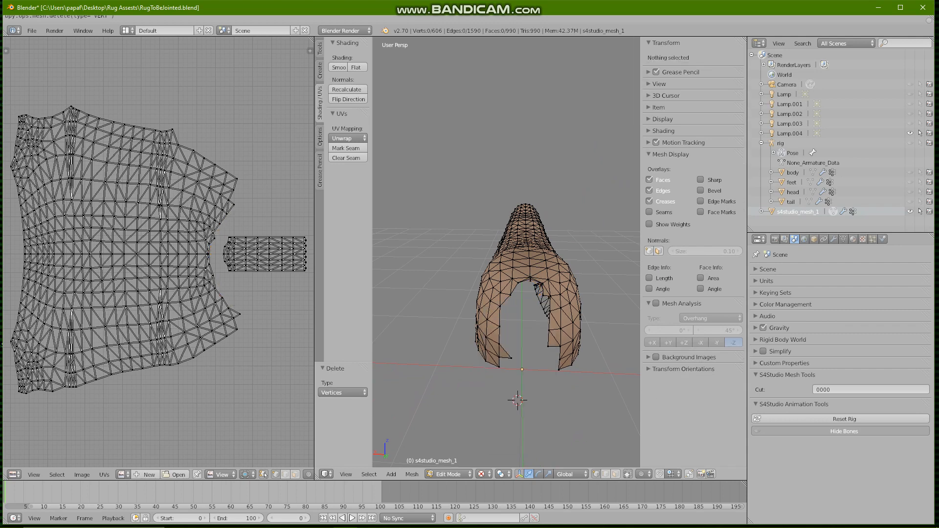
pyautogui.rightClick(510, 358)
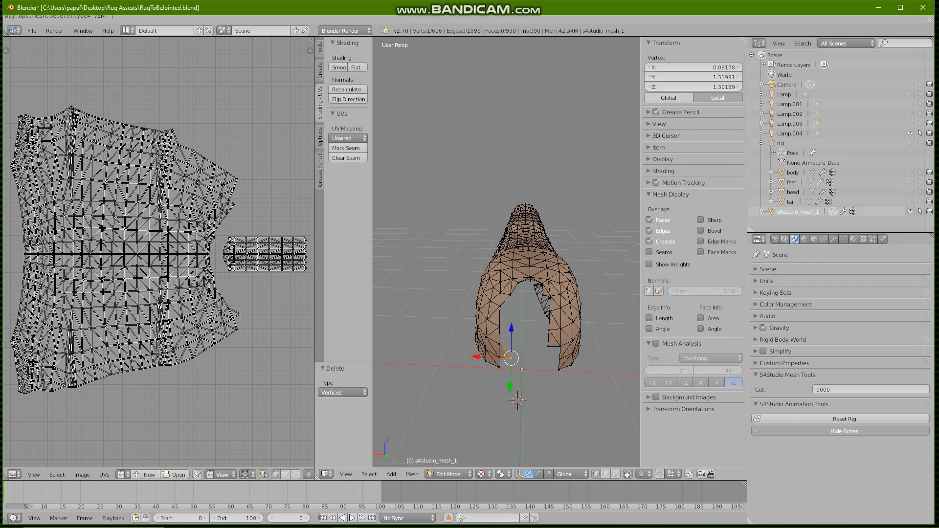
pyautogui.press('x')
pyautogui.click(482, 338)
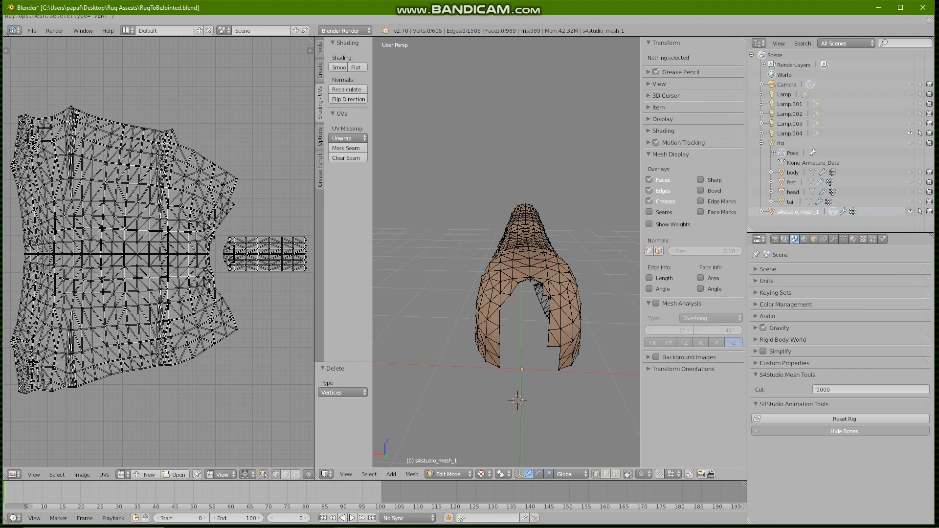
pyautogui.moveTo(513, 389)
pyautogui.mouseDown(button='middle')
pyautogui.moveTo(523, 462)
pyautogui.moveTo(496, 421)
pyautogui.moveTo(509, 430)
pyautogui.moveTo(518, 336)
pyautogui.moveTo(516, 394)
pyautogui.mouseUp(button='middle')
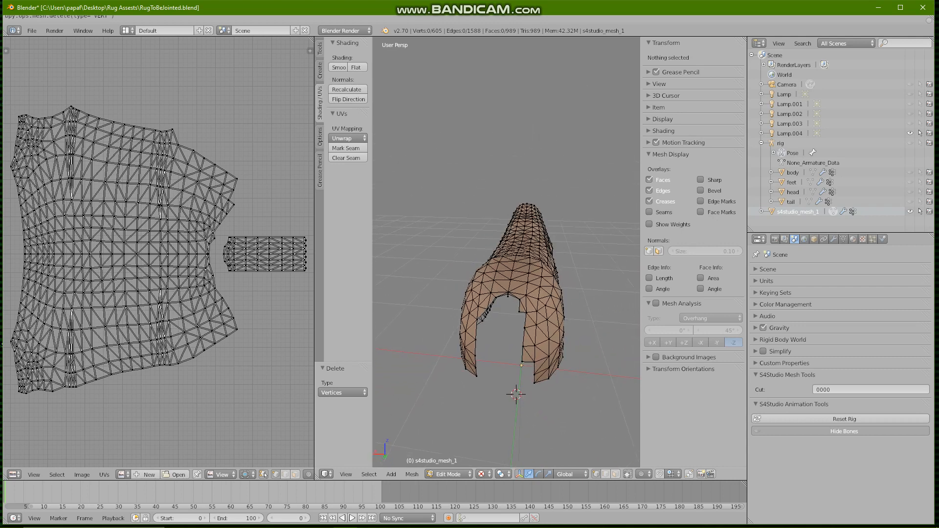
# Delete the faces along the opening and a last stray vertex, leaving 600 vertices
pyautogui.keyDown('ctrl'); pyautogui.moveTo(519, 372); pyautogui.dragTo(528, 314); pyautogui.keyUp('ctrl')
pyautogui.press('x')
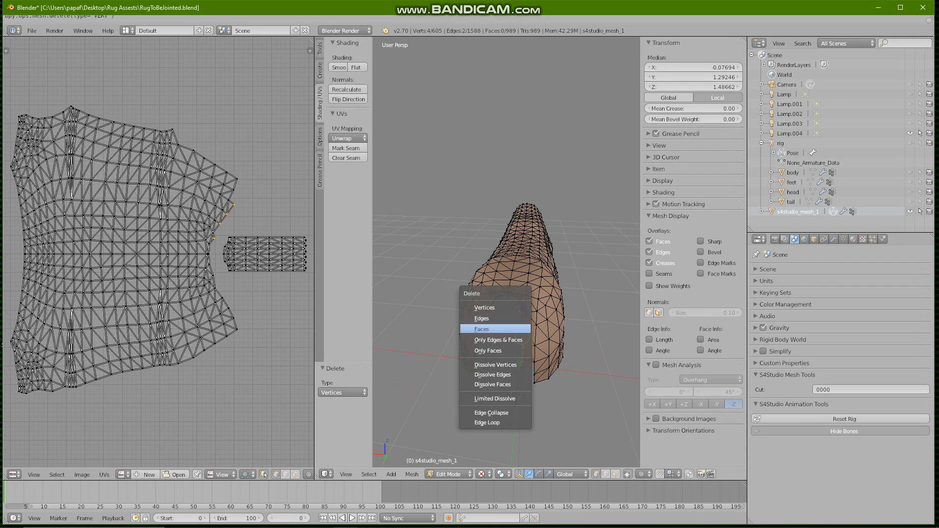
pyautogui.click(499, 308)
pyautogui.moveTo(516, 394); pyautogui.dragTo(516, 458, button='middle')
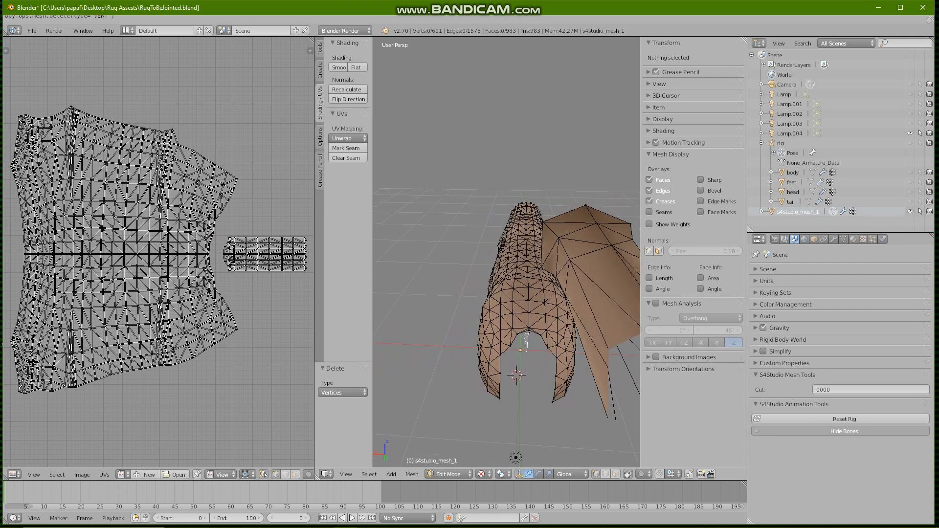
pyautogui.rightClick(525, 339)
pyautogui.press('x')
pyautogui.click(505, 348)
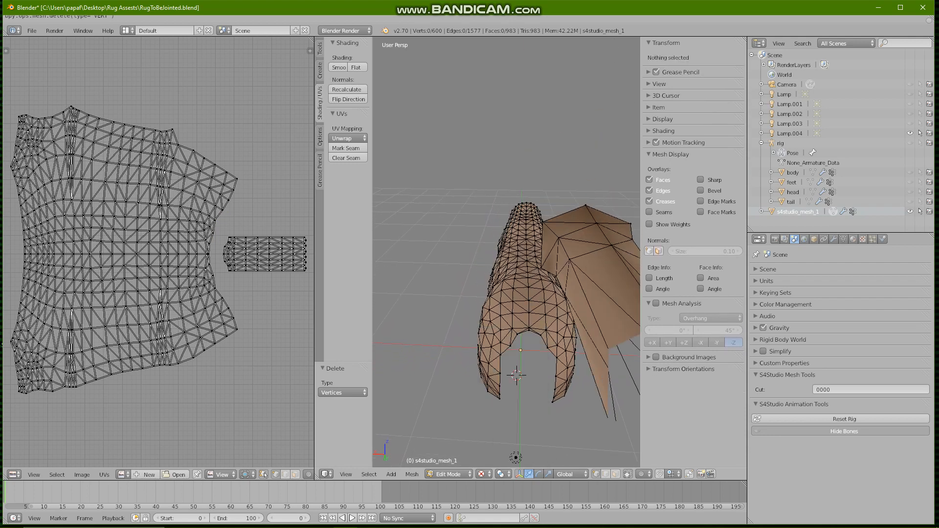